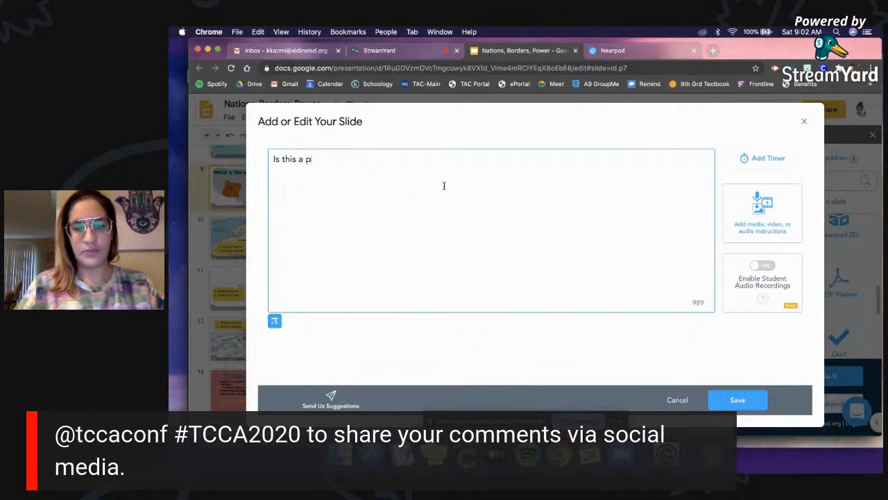
Save an open-ended question reading "Is this a physical or natural border" and send the presentation to the Nearpod library.
{"action": "type", "text": "or natural border"}
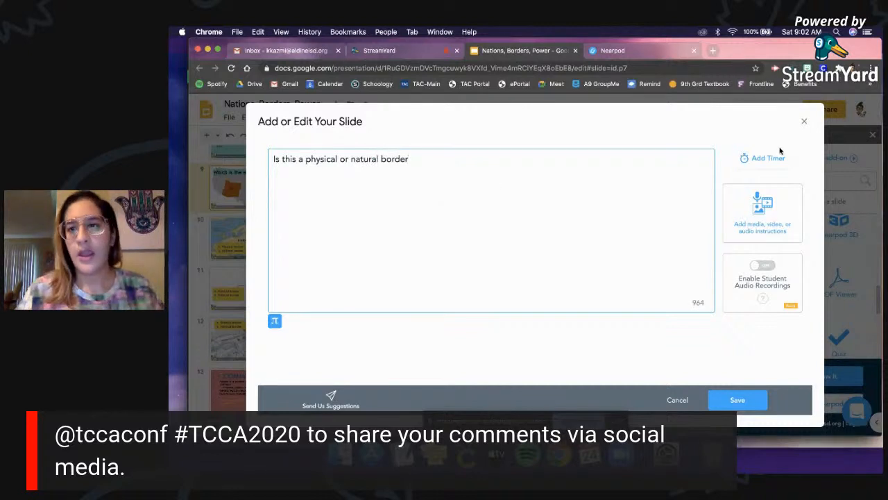
{"action": "left_click", "coordinate": [748, 403]}
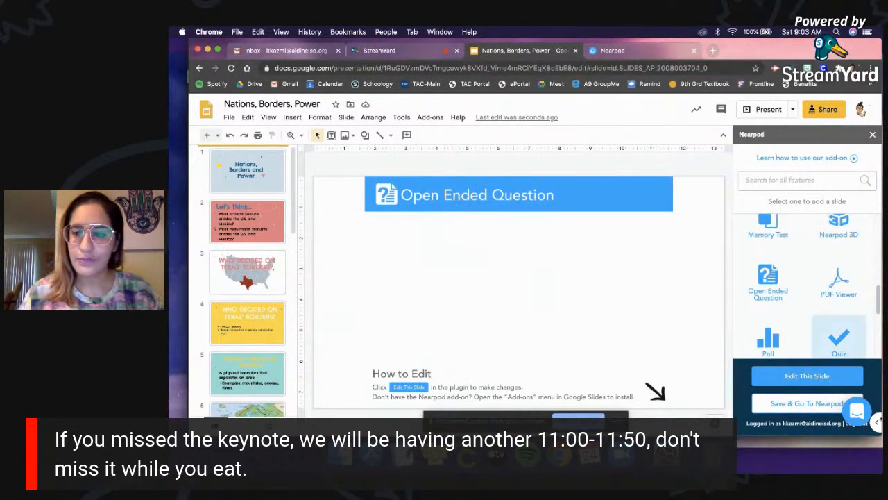
{"action": "left_click", "coordinate": [813, 378]}
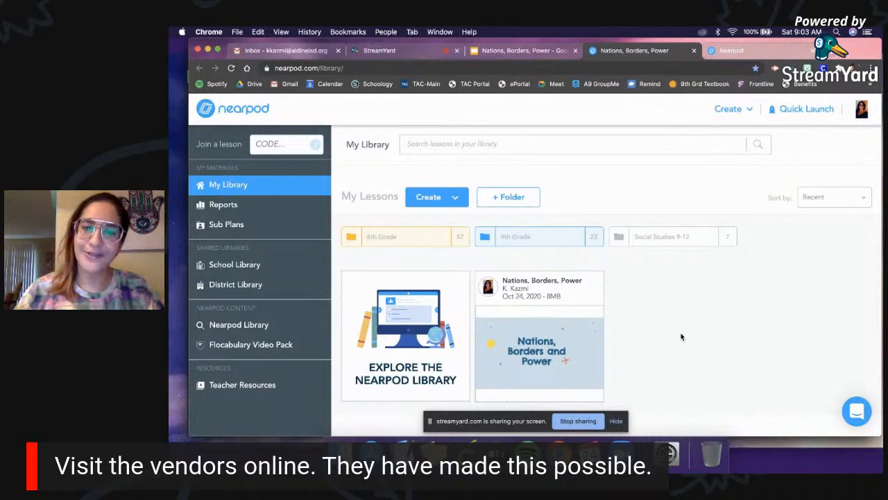
Open the Nations, Borders, Power lesson for editing and open the 9th Grade folder in the other Nearpod library tab.
{"action": "mouse_move", "coordinate": [541, 282]}
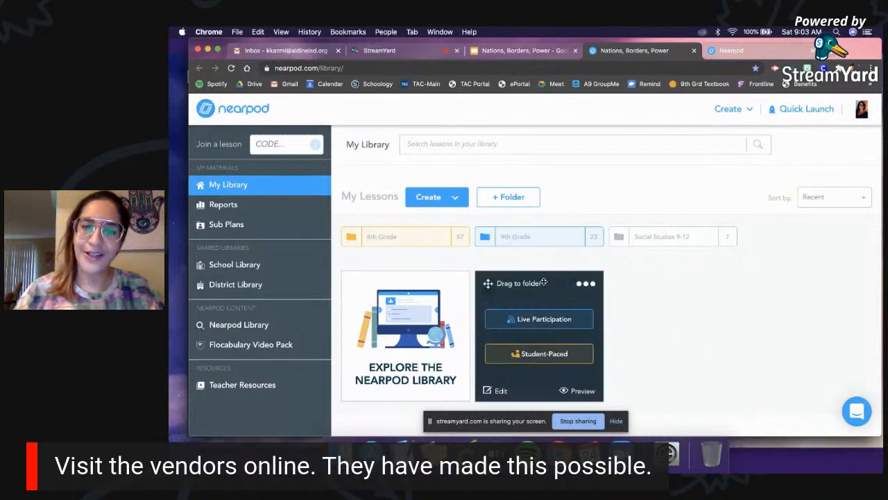
{"action": "left_click", "coordinate": [495, 391]}
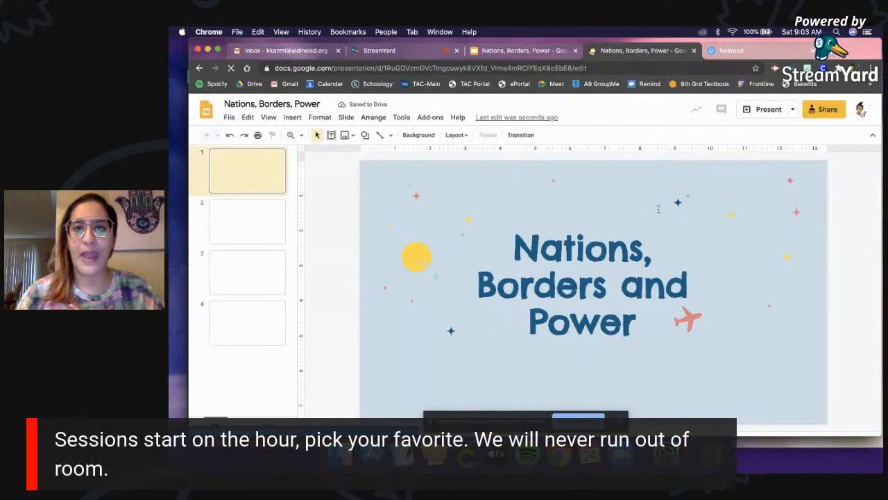
{"action": "left_click", "coordinate": [732, 51]}
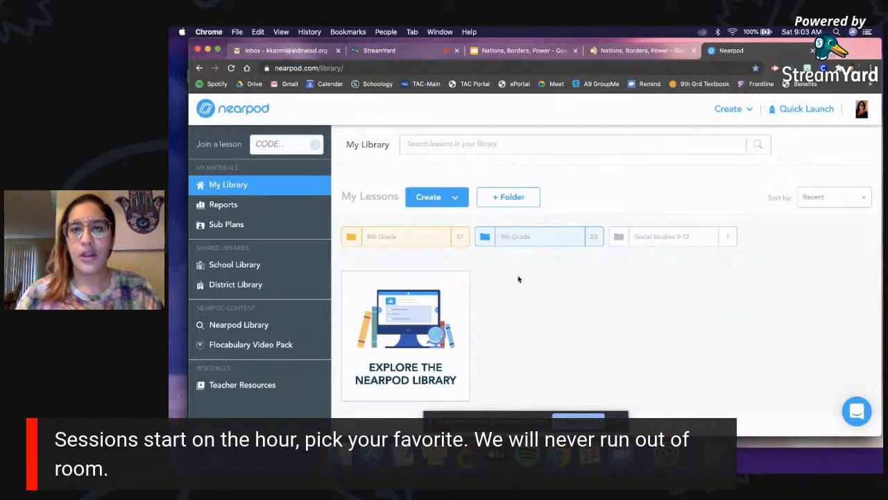
{"action": "left_click", "coordinate": [561, 236]}
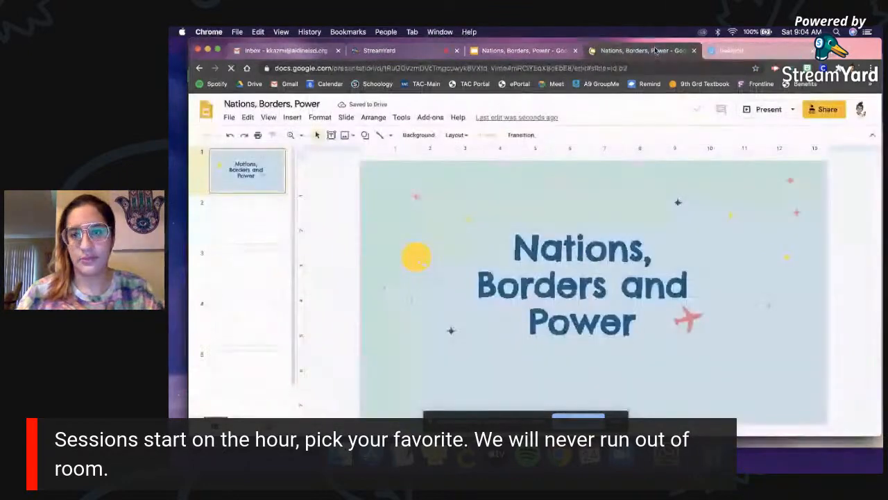
Return to the lesson in Google Slides, launch its Nearpod add-on and save the presentation to Nearpod.
{"action": "left_click", "coordinate": [652, 50]}
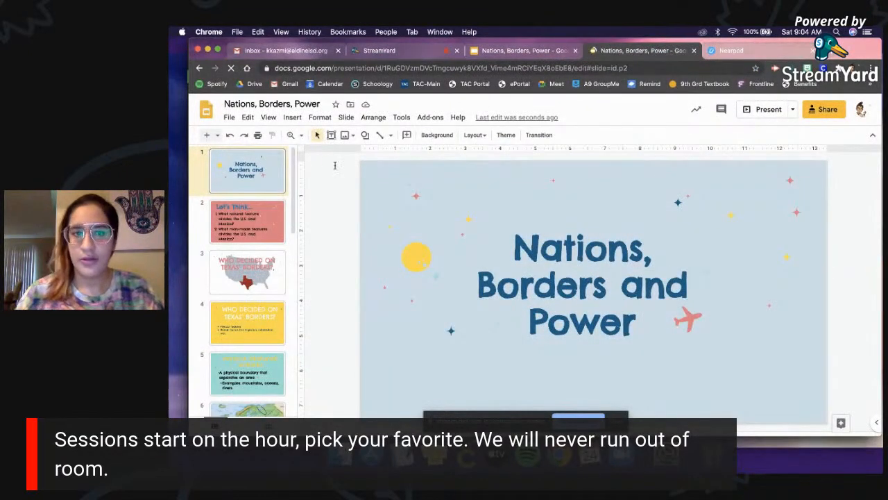
{"action": "left_click", "coordinate": [429, 117]}
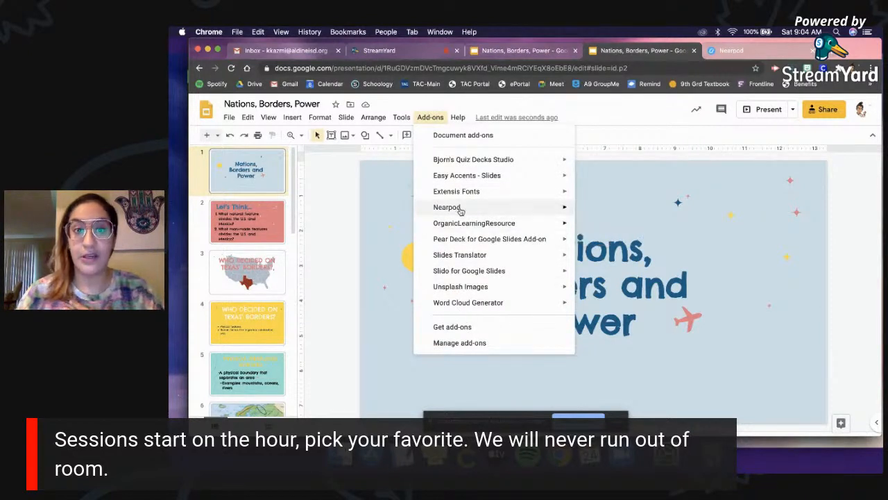
{"action": "mouse_move", "coordinate": [480, 207]}
{"action": "left_click", "coordinate": [603, 212]}
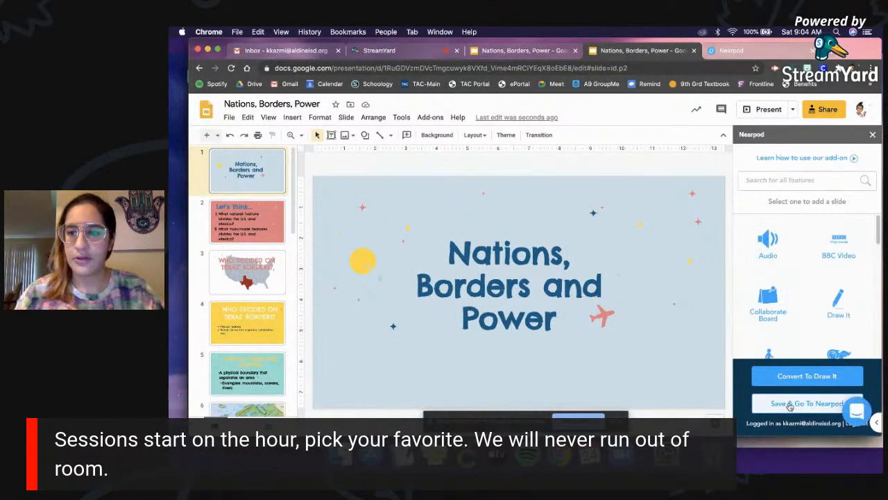
{"action": "left_click", "coordinate": [789, 406]}
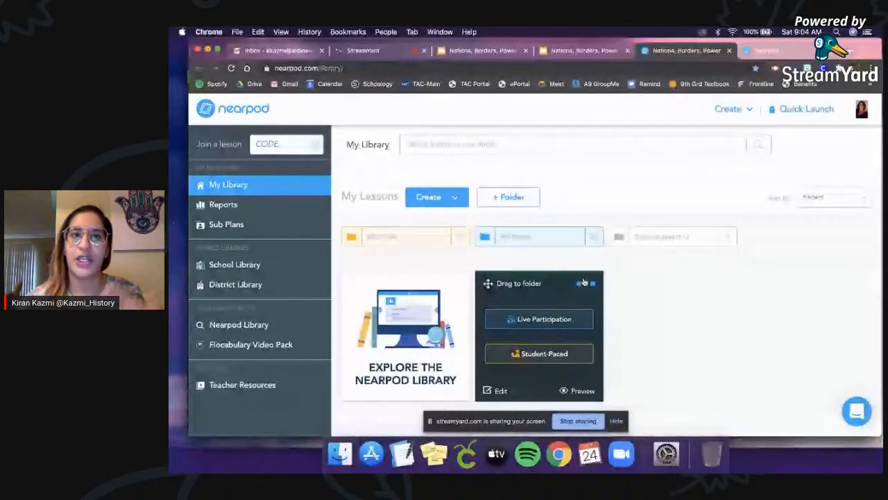
Duplicate the Nations, Borders, Power lesson in My Library and look over the copy's slides in the lesson editor.
{"action": "left_click", "coordinate": [585, 283]}
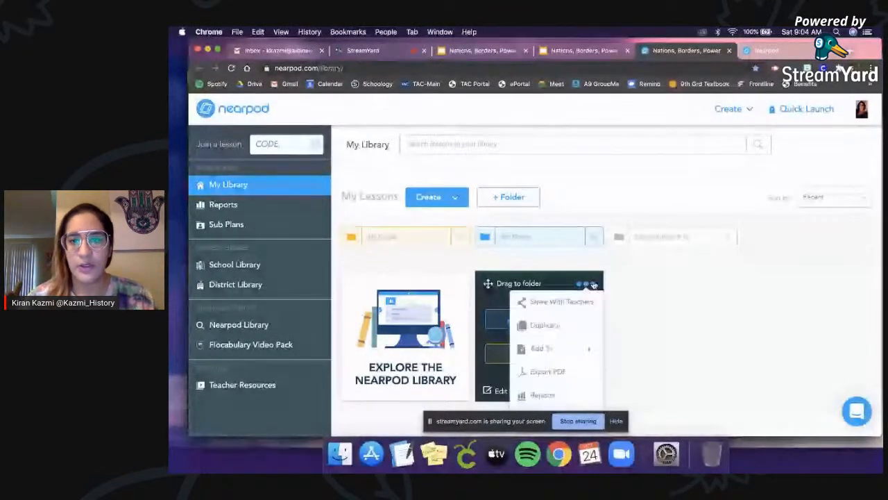
{"action": "left_click", "coordinate": [562, 330]}
{"action": "left_click", "coordinate": [568, 300]}
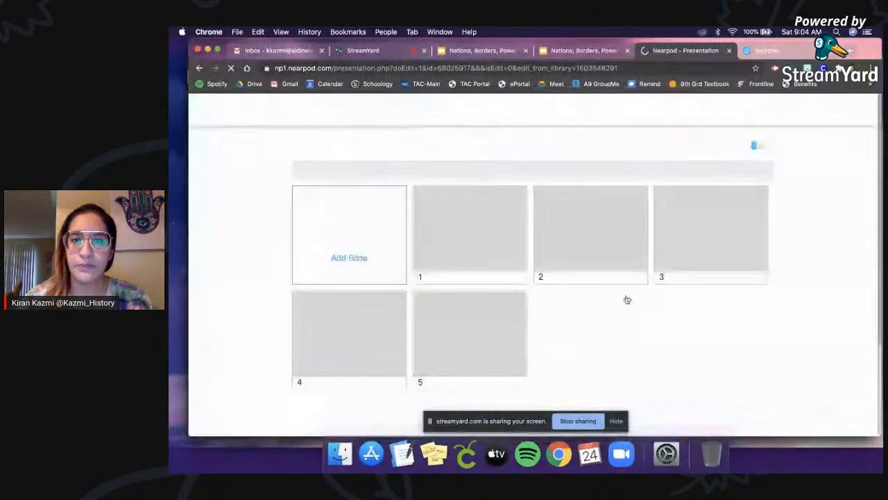
{"action": "scroll", "coordinate": [784, 256], "scroll_direction": "down", "scroll_amount": 10}
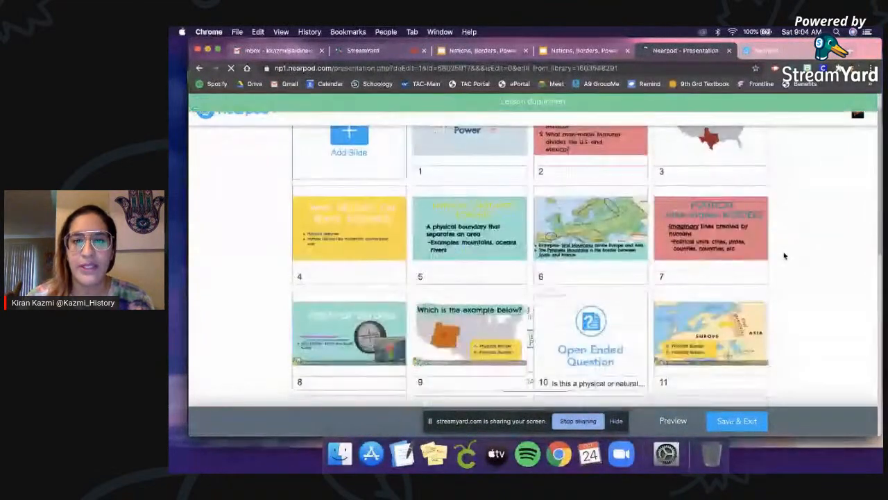
{"action": "scroll", "coordinate": [784, 255], "scroll_direction": "up", "scroll_amount": 10}
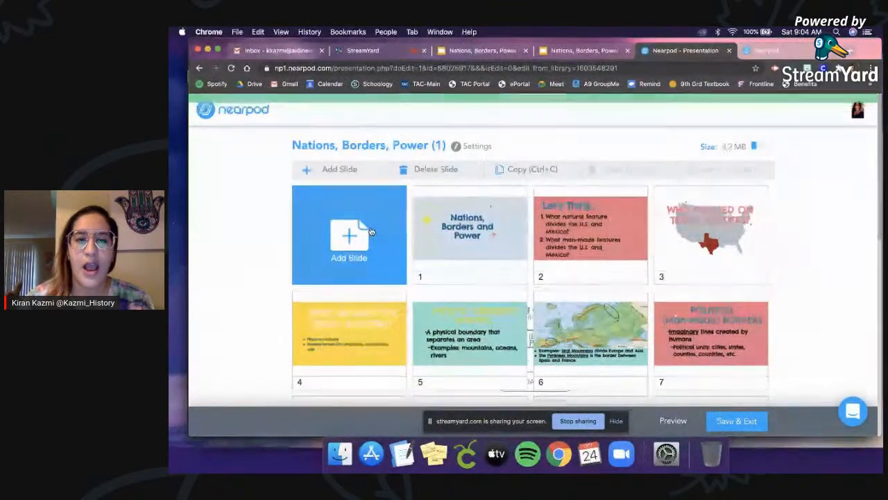
Add a video slide to the duplicated lesson and browse the Nearpod Video Library.
{"action": "left_click", "coordinate": [351, 234]}
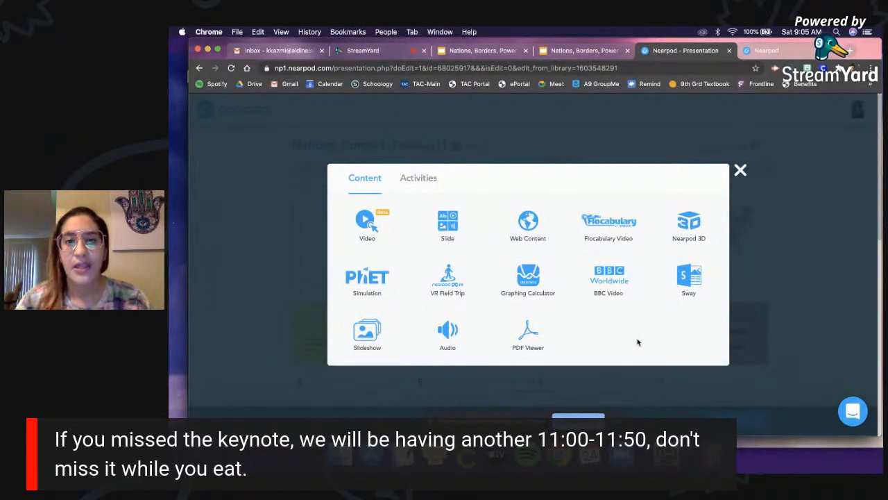
{"action": "left_click", "coordinate": [389, 223]}
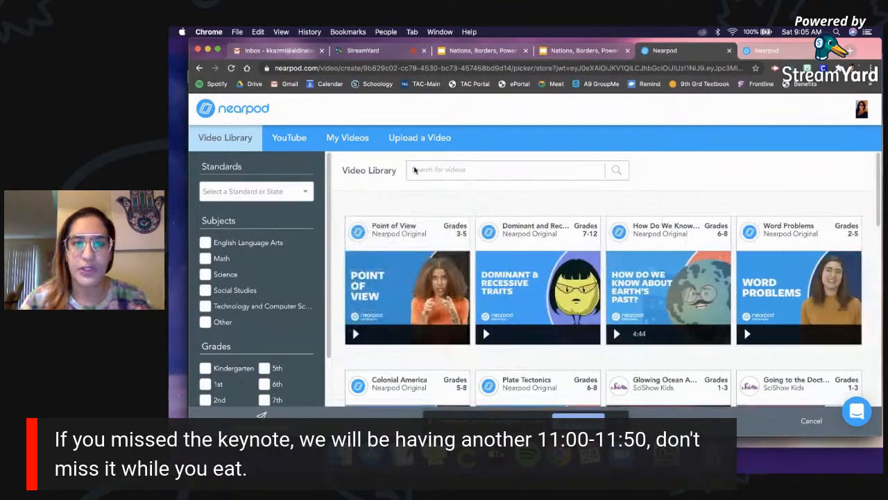
{"action": "scroll", "coordinate": [472, 216], "scroll_direction": "down", "scroll_amount": 5}
{"action": "scroll", "coordinate": [471, 215], "scroll_direction": "down", "scroll_amount": 5}
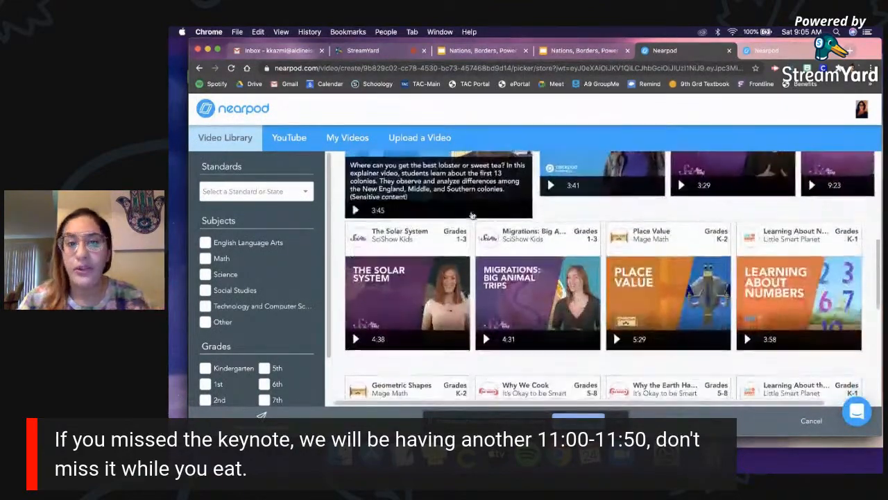
{"action": "scroll", "coordinate": [471, 211], "scroll_direction": "up", "scroll_amount": 5}
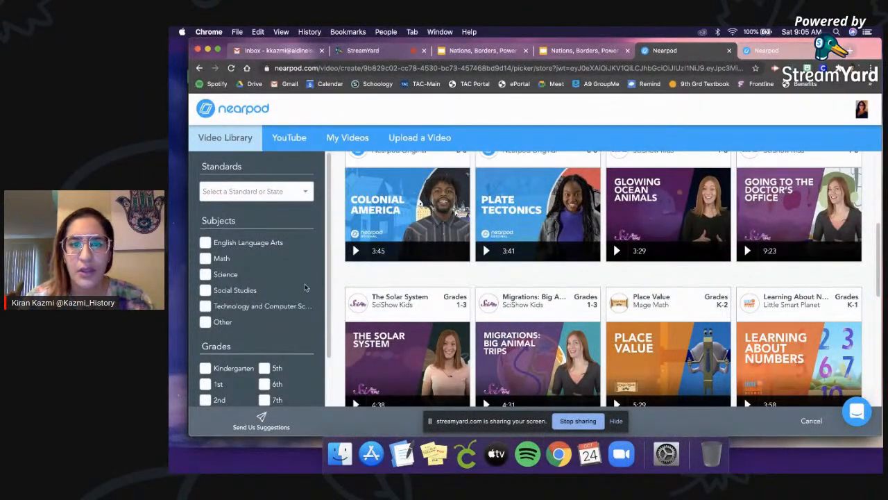
{"action": "scroll", "coordinate": [335, 290], "scroll_direction": "up", "scroll_amount": 3}
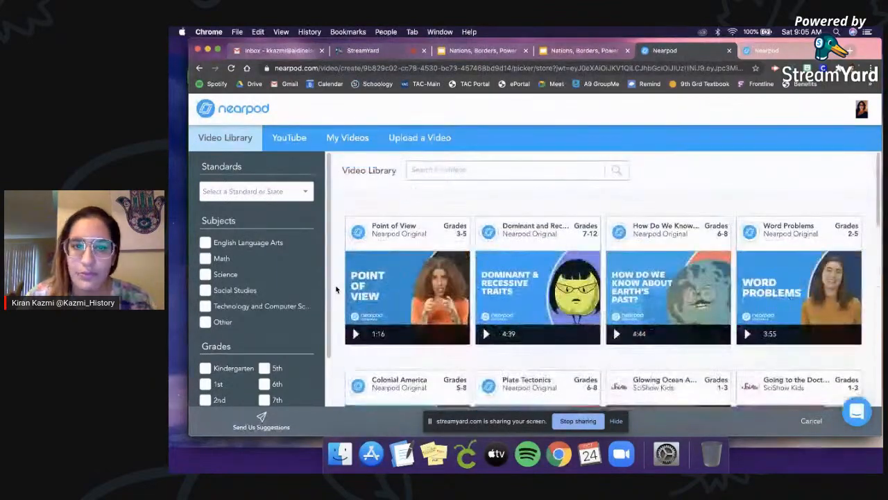
Choose The Compass video by The Fixies, review its embedded activities and save it to the lesson.
{"action": "mouse_move", "coordinate": [524, 299]}
{"action": "scroll", "coordinate": [574, 292], "scroll_direction": "down", "scroll_amount": 10}
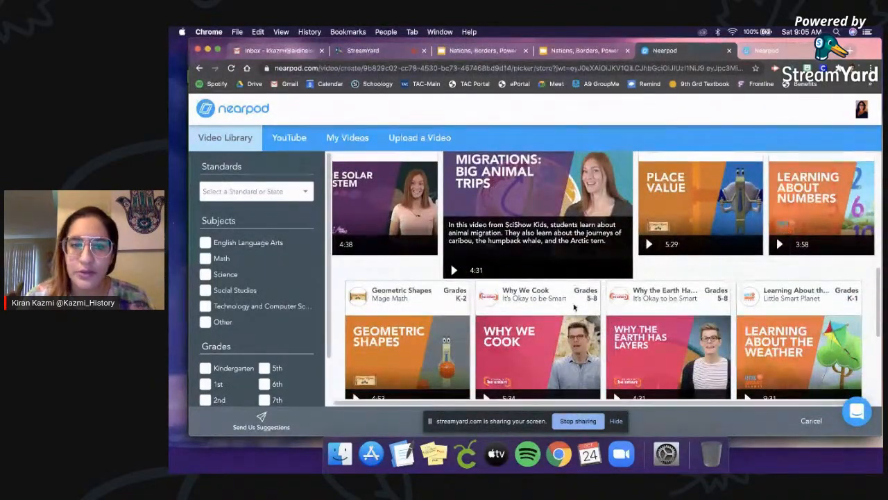
{"action": "scroll", "coordinate": [574, 298], "scroll_direction": "down", "scroll_amount": 3}
{"action": "scroll", "coordinate": [573, 306], "scroll_direction": "down", "scroll_amount": 3}
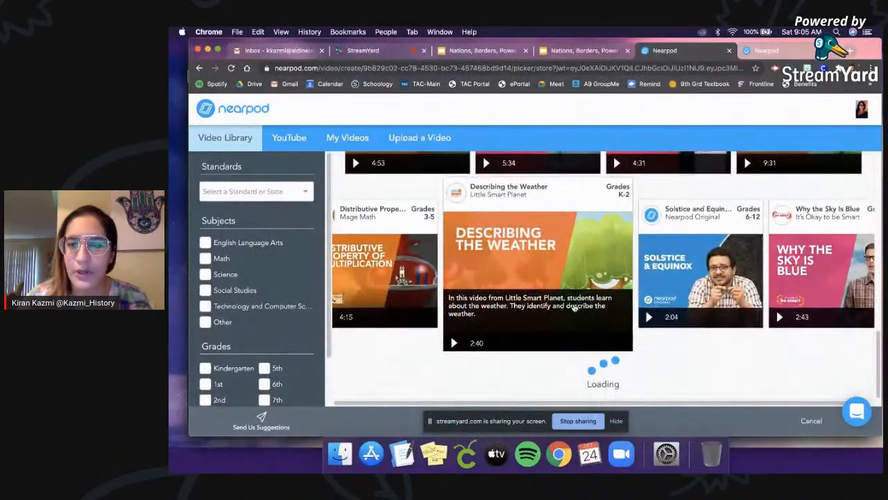
{"action": "scroll", "coordinate": [597, 263], "scroll_direction": "down", "scroll_amount": 6}
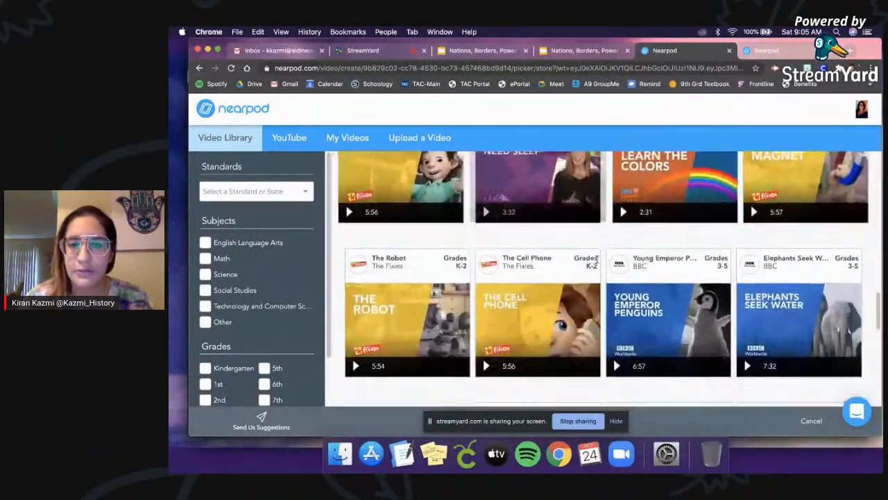
{"action": "scroll", "coordinate": [597, 262], "scroll_direction": "down", "scroll_amount": 3}
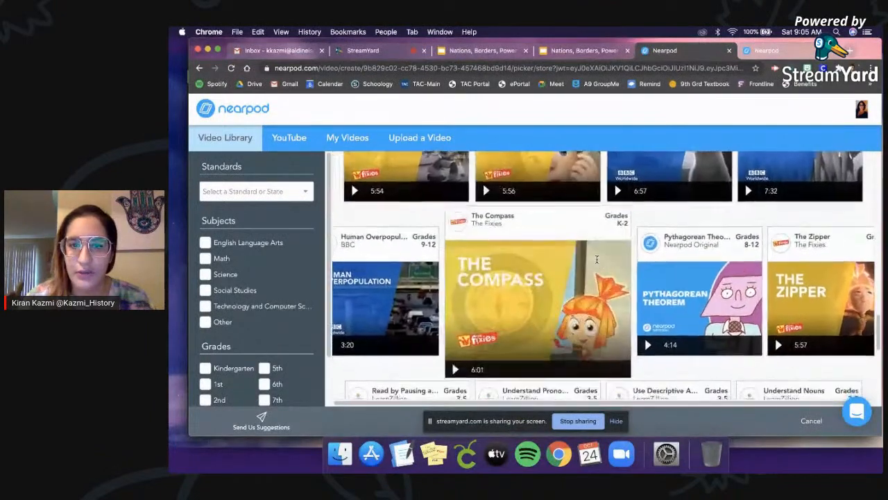
{"action": "left_click", "coordinate": [525, 264]}
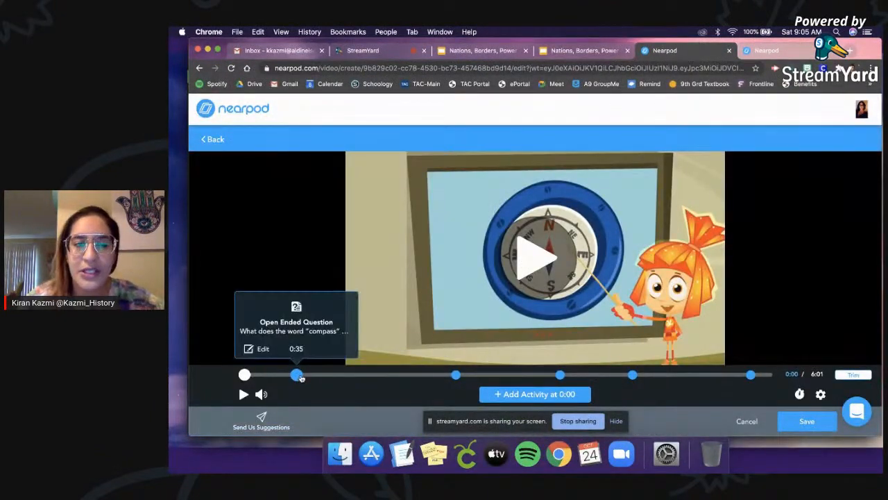
{"action": "mouse_move", "coordinate": [457, 376]}
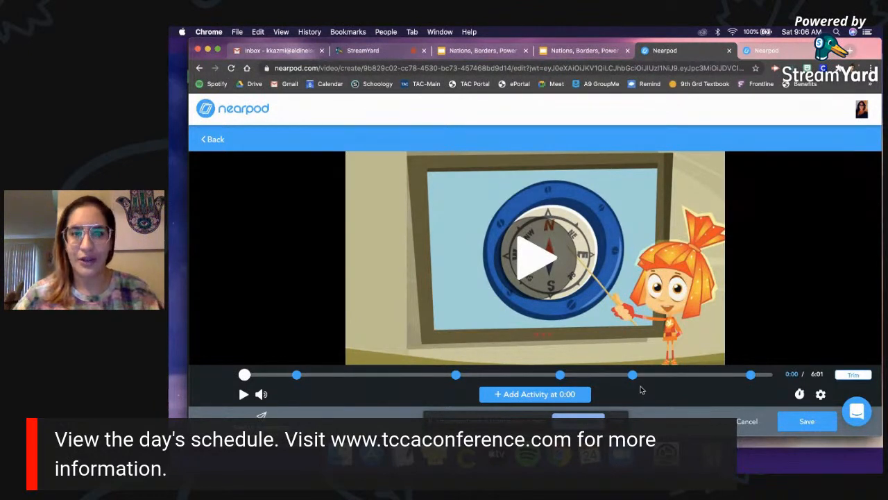
{"action": "left_click", "coordinate": [815, 424]}
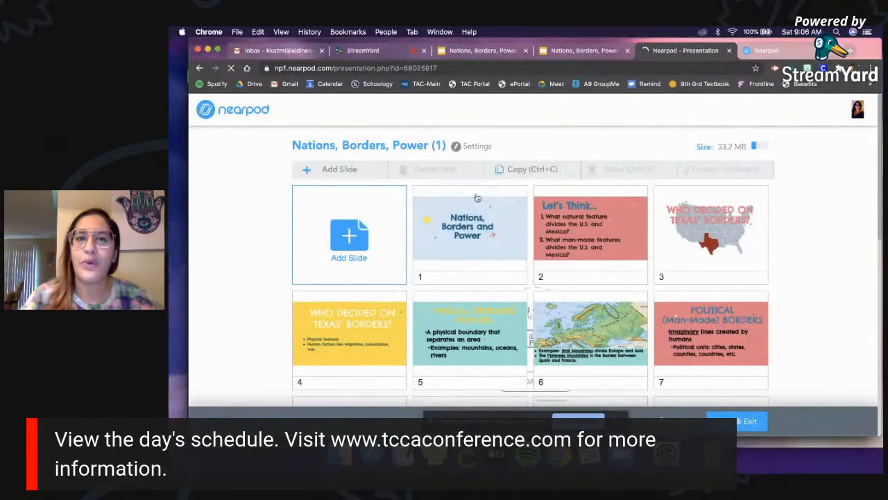
Open the lesson's title slide, slide 1, in the slide editor.
{"action": "left_click", "coordinate": [468, 232]}
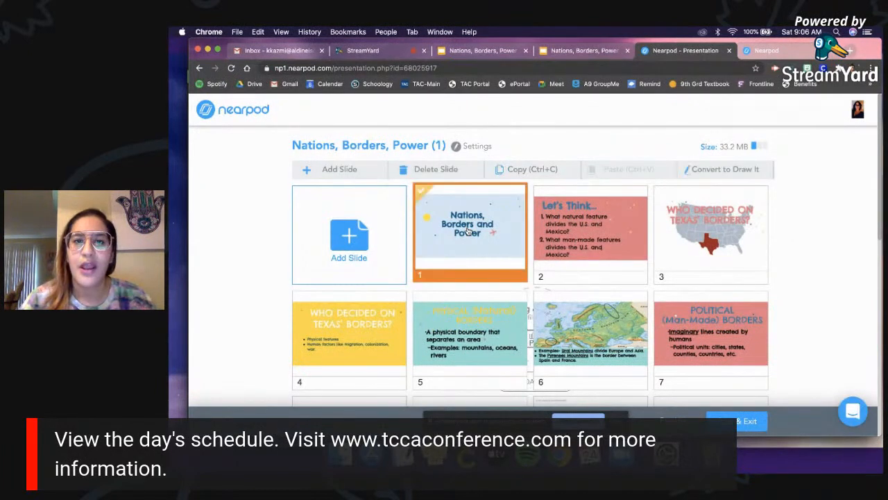
{"action": "double_click", "coordinate": [468, 232]}
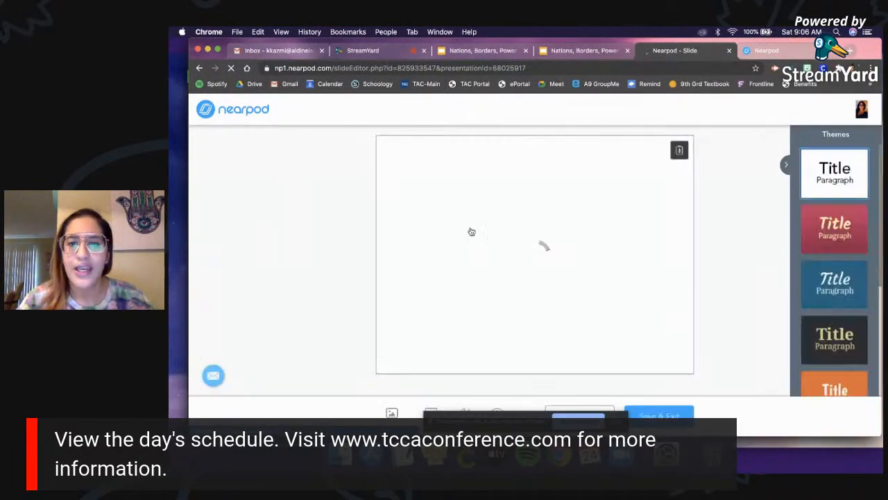
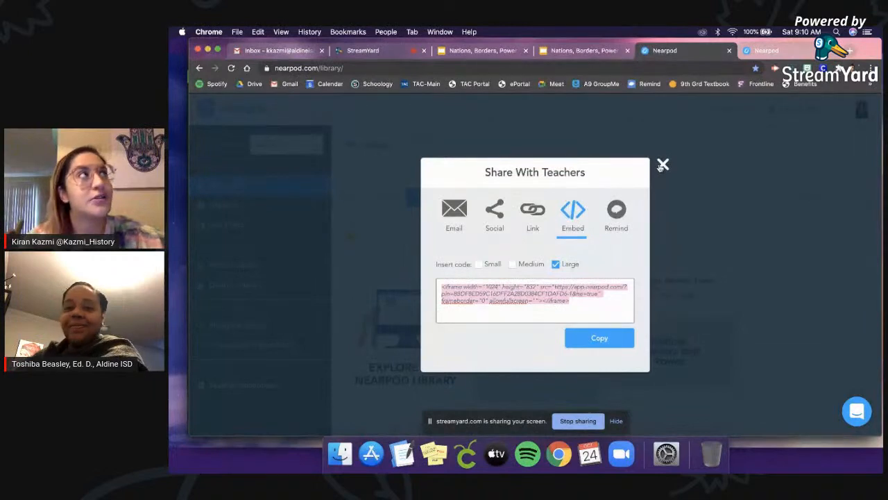
Close the Share With Teachers dialog and check the additional options of the original Nations, Borders, Power lesson.
{"action": "left_click", "coordinate": [663, 165]}
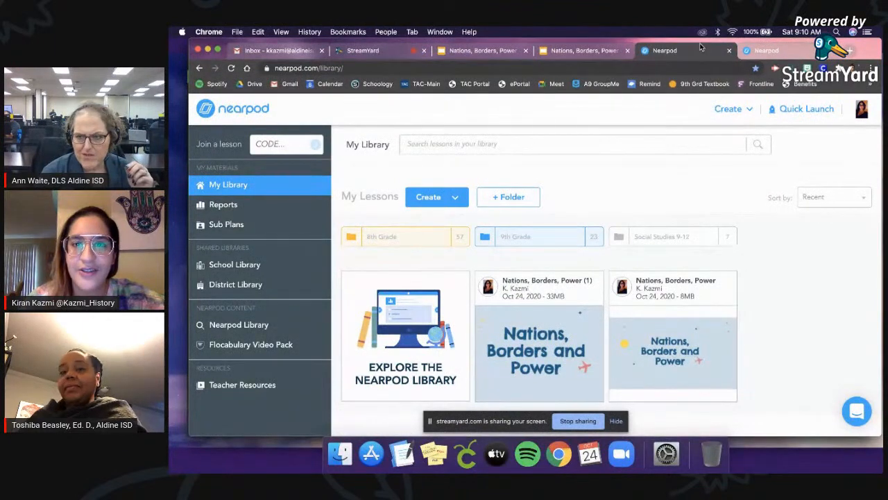
{"action": "mouse_move", "coordinate": [740, 327]}
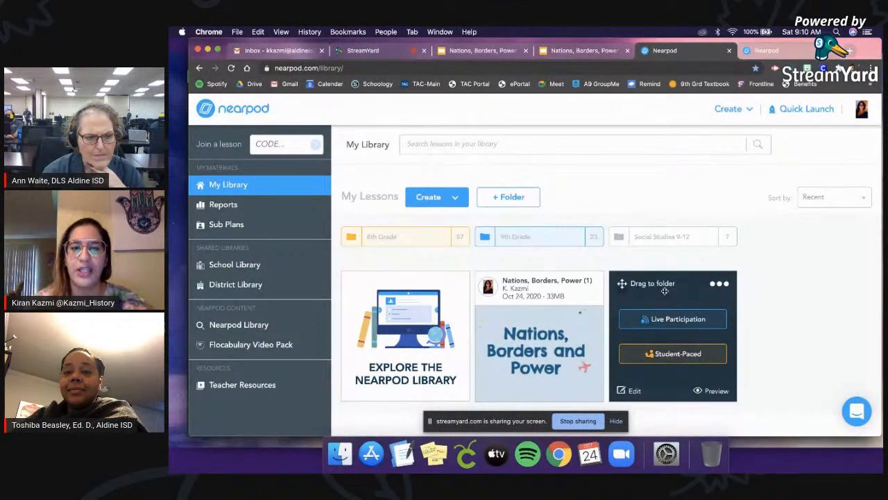
{"action": "left_click", "coordinate": [718, 283]}
{"action": "left_click", "coordinate": [718, 283]}
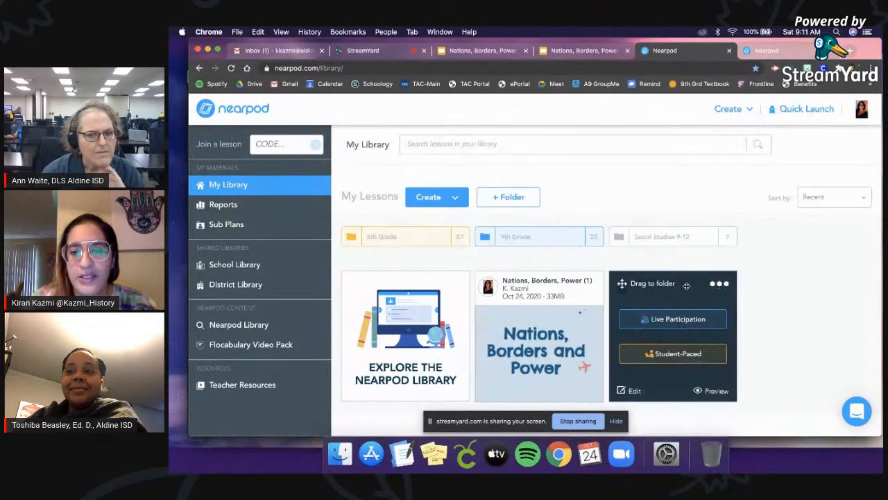
View the original lesson's presentation in Google Slides and return to the 9th Grade folder in the Nearpod library.
{"action": "left_click", "coordinate": [630, 391]}
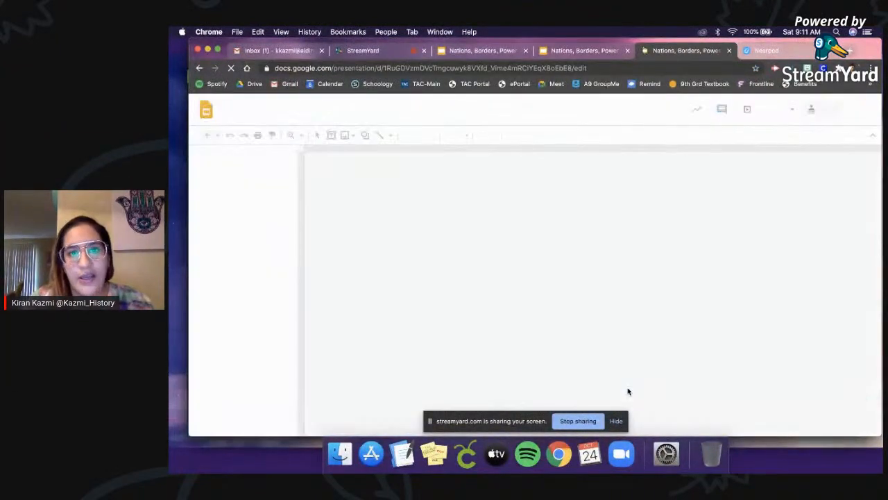
{"action": "left_click", "coordinate": [728, 50]}
{"action": "left_click", "coordinate": [710, 51]}
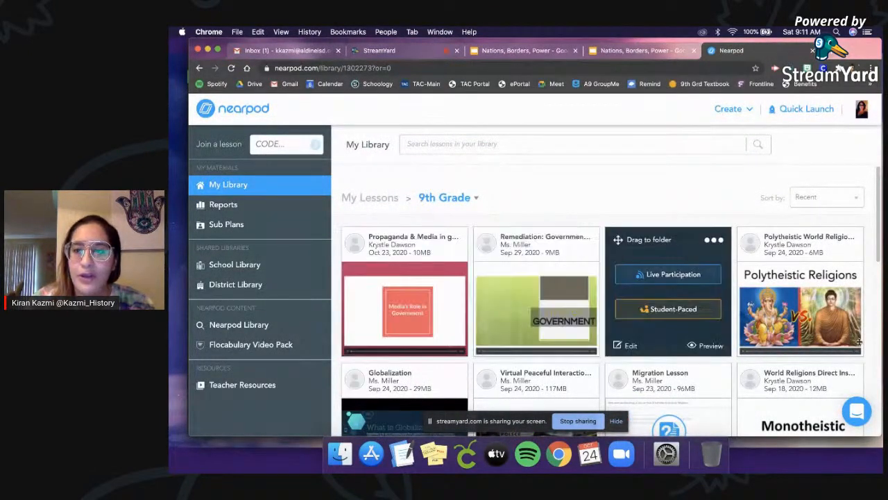
Open the Weathering and Erosion Voice Over lesson from the 9th Grade folder for editing and examine its slides.
{"action": "scroll", "coordinate": [727, 297], "scroll_direction": "down", "scroll_amount": 5}
{"action": "scroll", "coordinate": [728, 297], "scroll_direction": "down", "scroll_amount": 10}
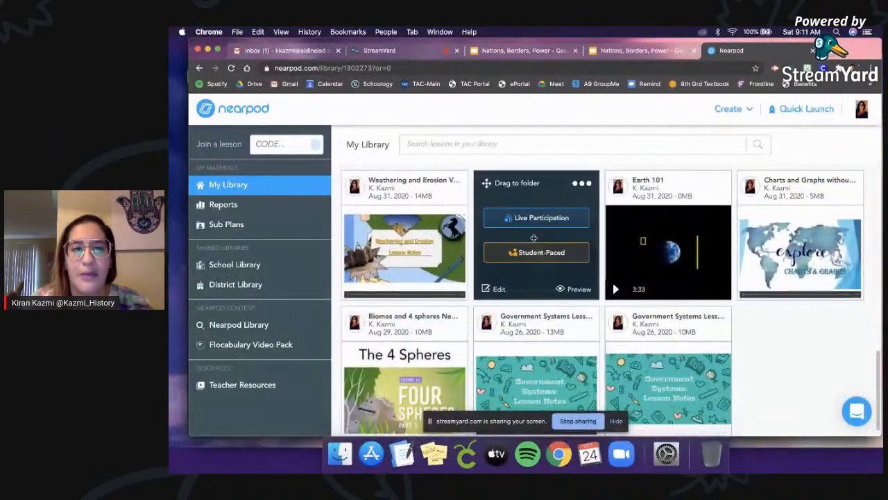
{"action": "mouse_move", "coordinate": [419, 259]}
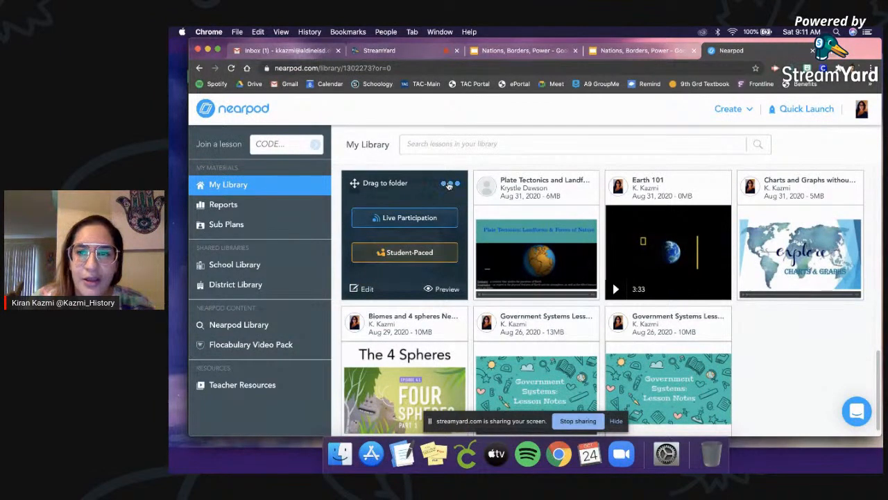
{"action": "left_click", "coordinate": [368, 289]}
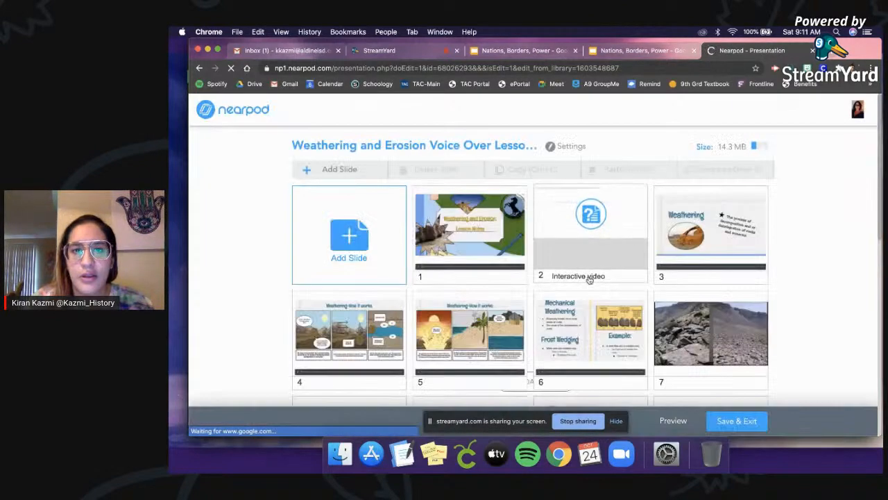
{"action": "scroll", "coordinate": [763, 283], "scroll_direction": "down", "scroll_amount": 5}
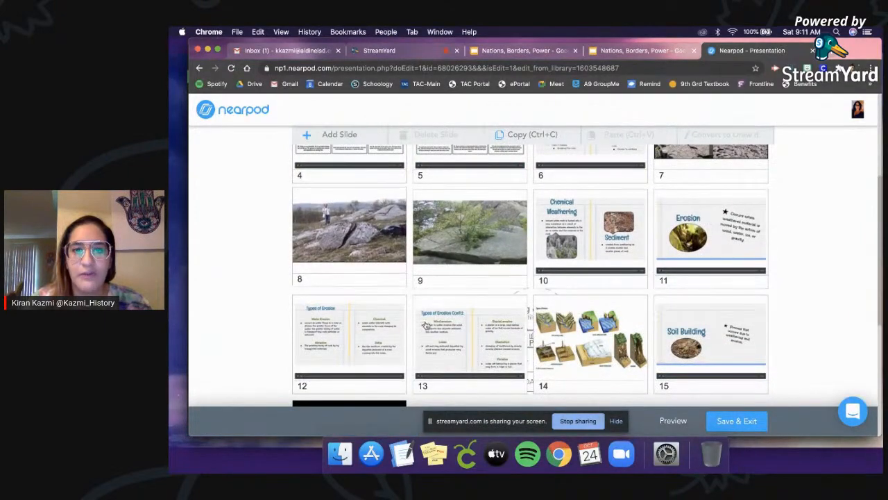
{"action": "scroll", "coordinate": [426, 322], "scroll_direction": "down", "scroll_amount": 1}
{"action": "scroll", "coordinate": [426, 323], "scroll_direction": "down", "scroll_amount": 5}
{"action": "scroll", "coordinate": [424, 321], "scroll_direction": "up", "scroll_amount": 8}
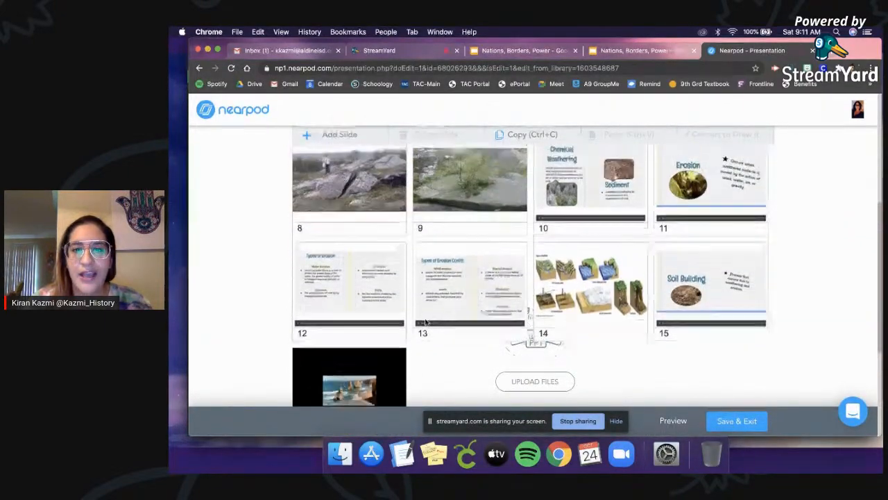
{"action": "scroll", "coordinate": [426, 322], "scroll_direction": "up", "scroll_amount": 3}
Check the video sources offered for a new slide, including YouTube, and return to My Library without adding a video.
{"action": "left_click", "coordinate": [343, 209]}
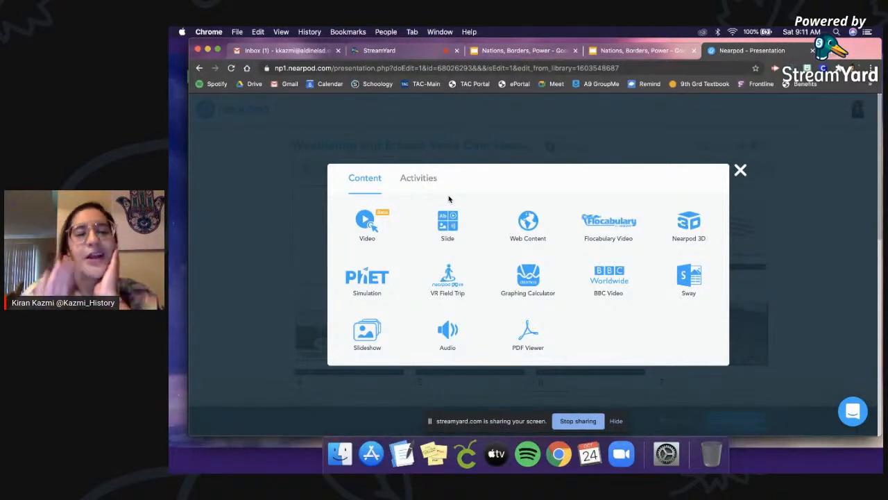
{"action": "left_click", "coordinate": [373, 223]}
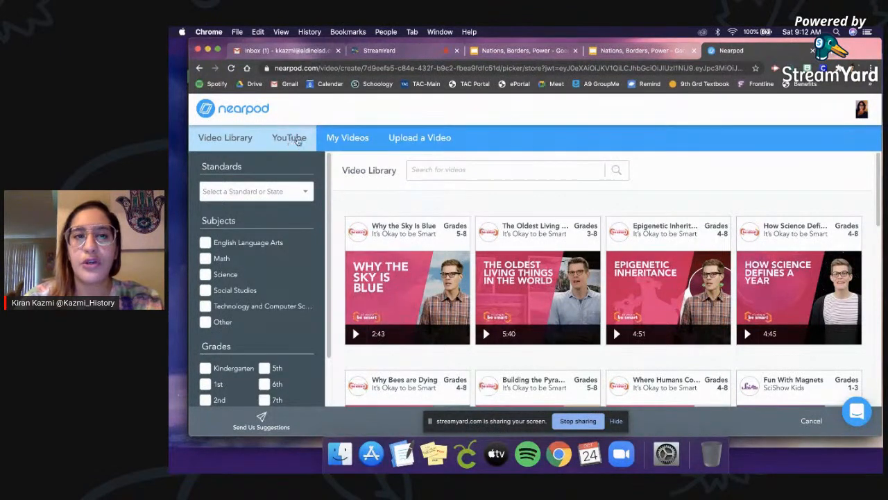
{"action": "left_click", "coordinate": [290, 140]}
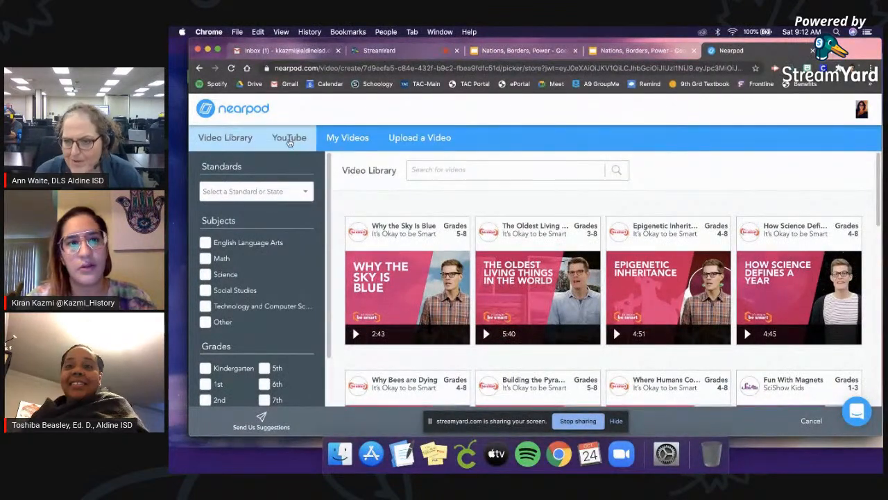
{"action": "left_click", "coordinate": [239, 110]}
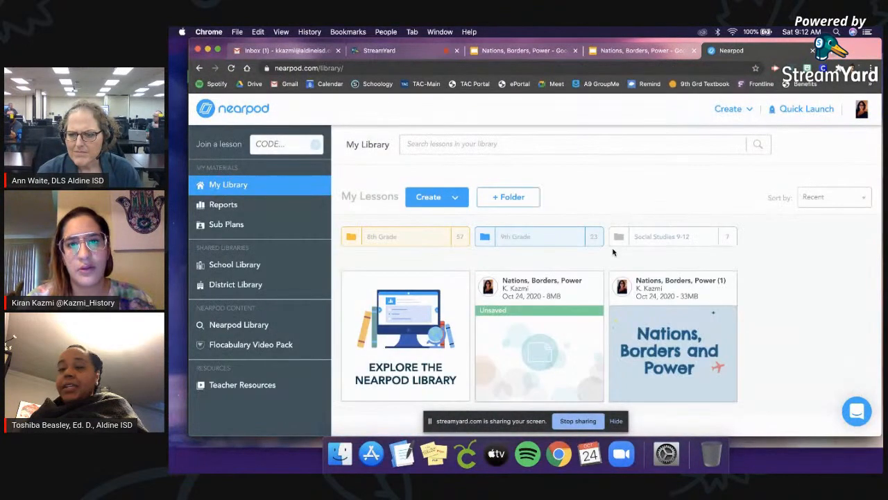
Close the extra Nations, Borders, Power presentation in Google Slides and return to the Nearpod library.
{"action": "left_click", "coordinate": [645, 51]}
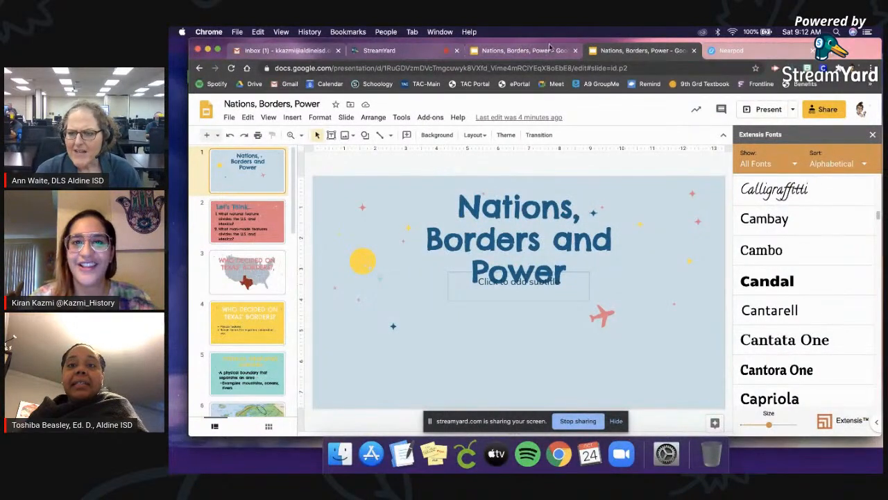
{"action": "left_click", "coordinate": [576, 50]}
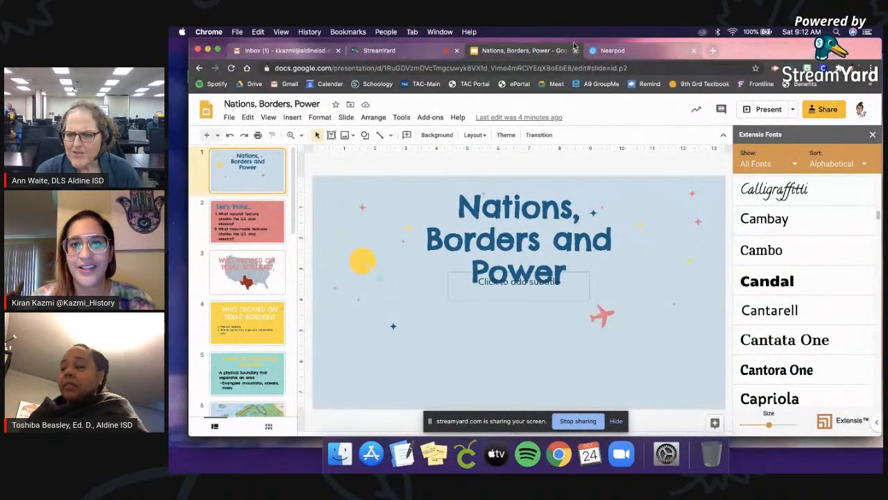
{"action": "left_click", "coordinate": [641, 51]}
Copy the Small embed code of the Nations, Borders, Power (1) lesson and close the Share With Teachers dialog.
{"action": "left_click", "coordinate": [715, 284]}
{"action": "left_click", "coordinate": [704, 306]}
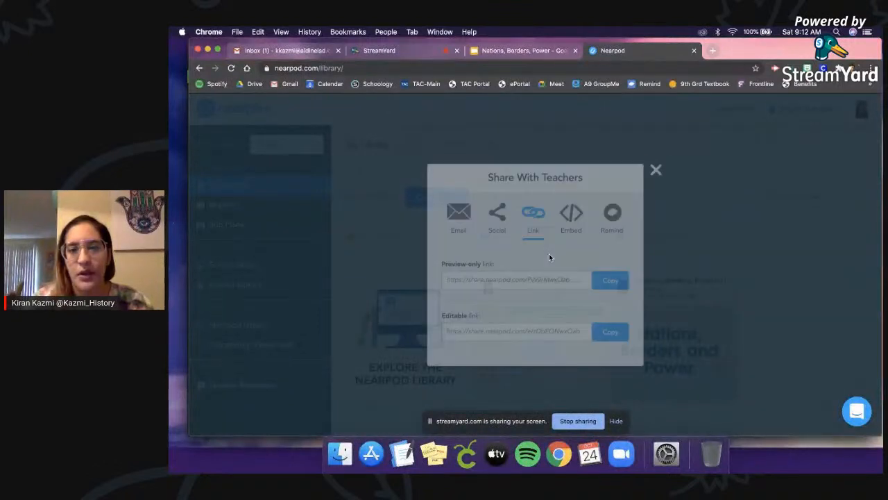
{"action": "left_click", "coordinate": [572, 216]}
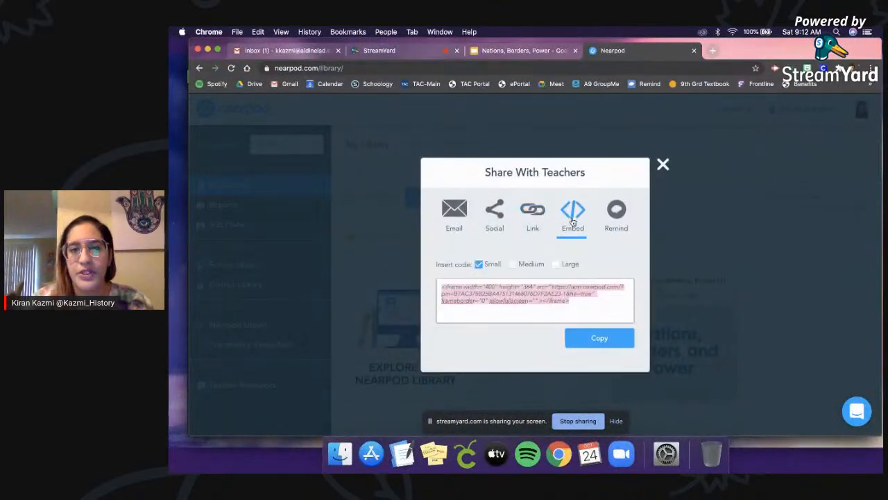
{"action": "left_click", "coordinate": [595, 342]}
{"action": "left_click", "coordinate": [663, 165]}
Reopen teacher sharing for the Nations, Borders, Power (1) lesson and copy its Small embed code again.
{"action": "mouse_move", "coordinate": [723, 283]}
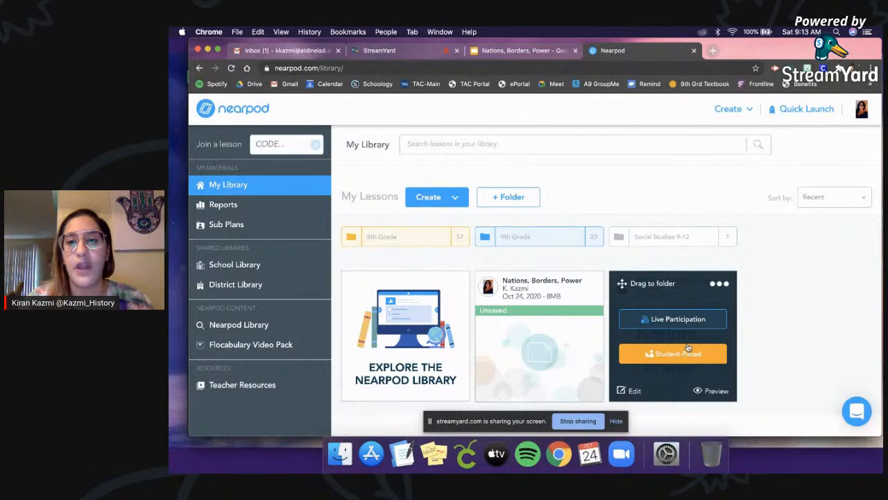
{"action": "left_click", "coordinate": [718, 285]}
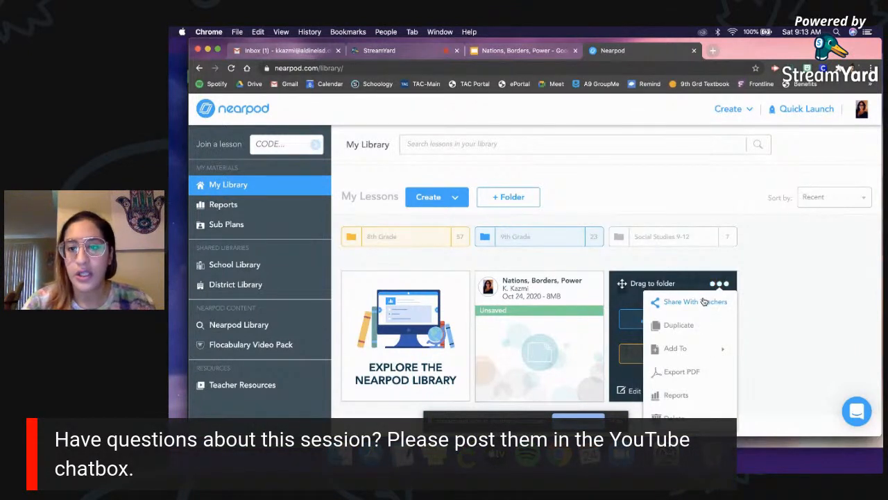
{"action": "left_click", "coordinate": [703, 301]}
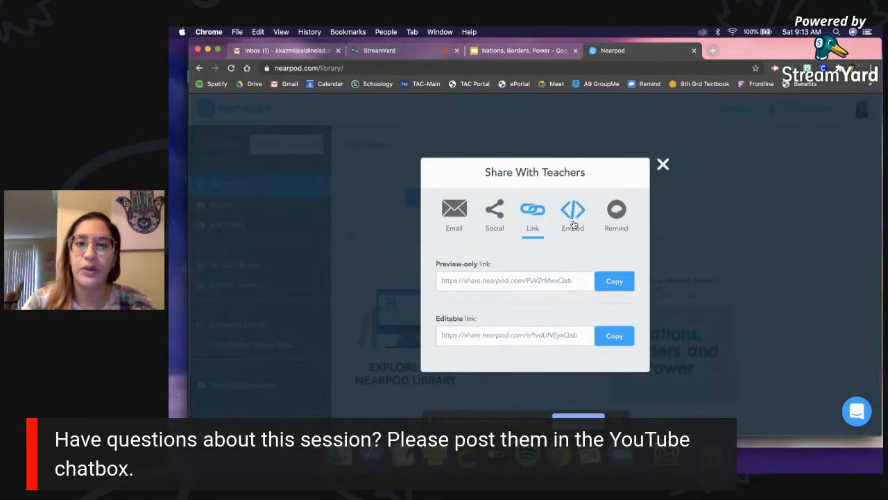
{"action": "left_click", "coordinate": [573, 223]}
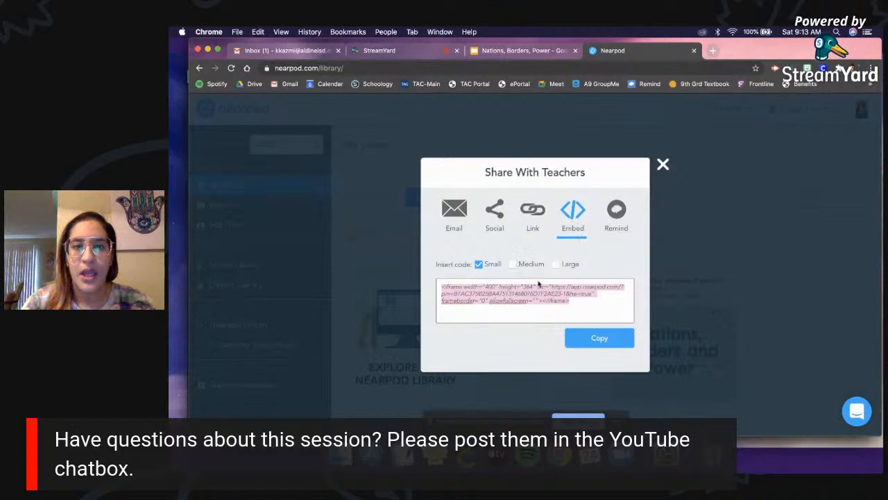
{"action": "left_click", "coordinate": [596, 338]}
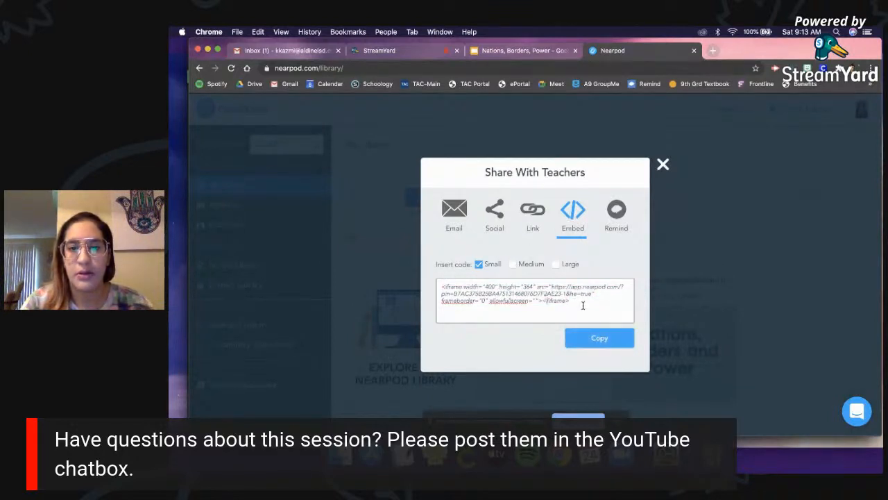
{"action": "left_click", "coordinate": [600, 337]}
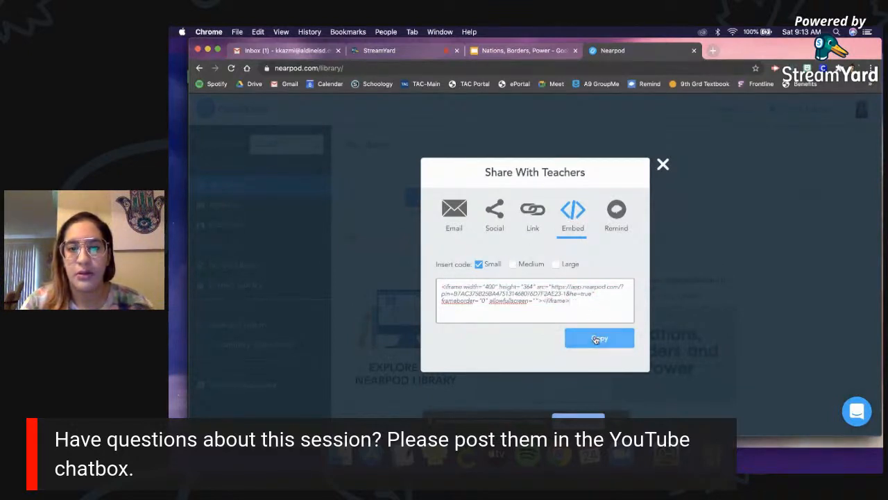
Sign in to Schoology in a new tab with the listed Google account and open the sandbox geography course's Interactive Assessments/Activities folder.
{"action": "left_click", "coordinate": [712, 50]}
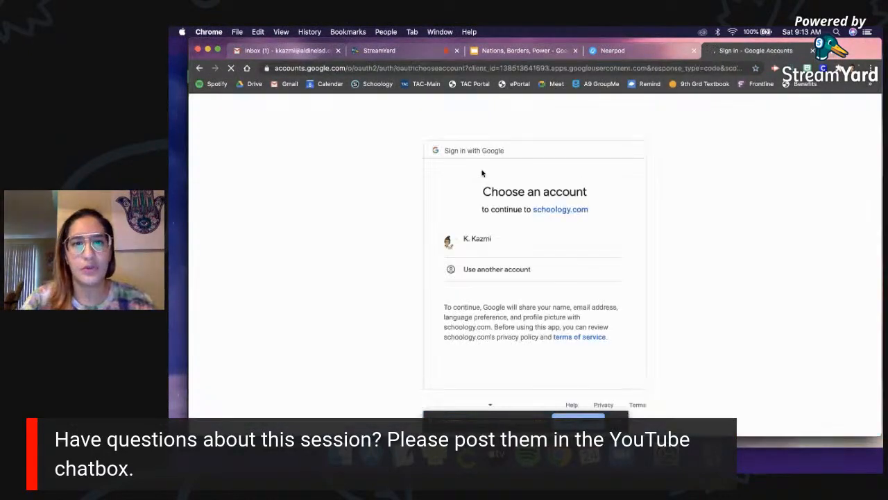
{"action": "left_click", "coordinate": [483, 248]}
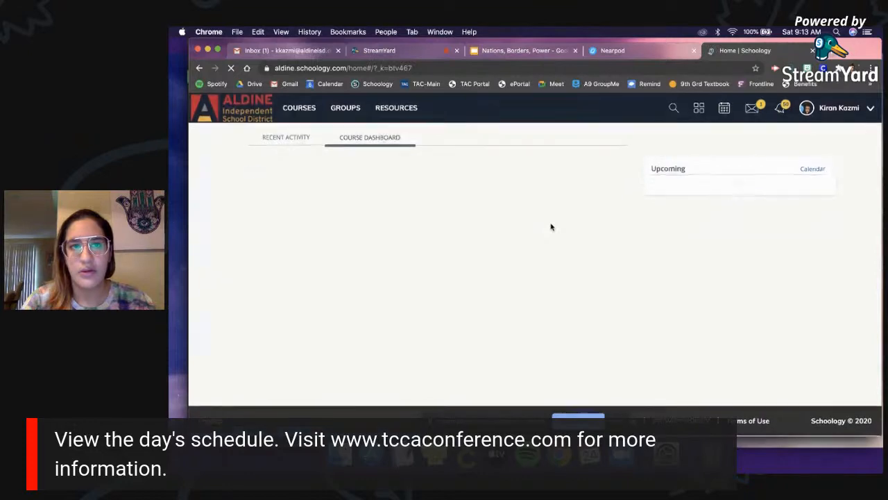
{"action": "scroll", "coordinate": [552, 227], "scroll_direction": "down", "scroll_amount": 10}
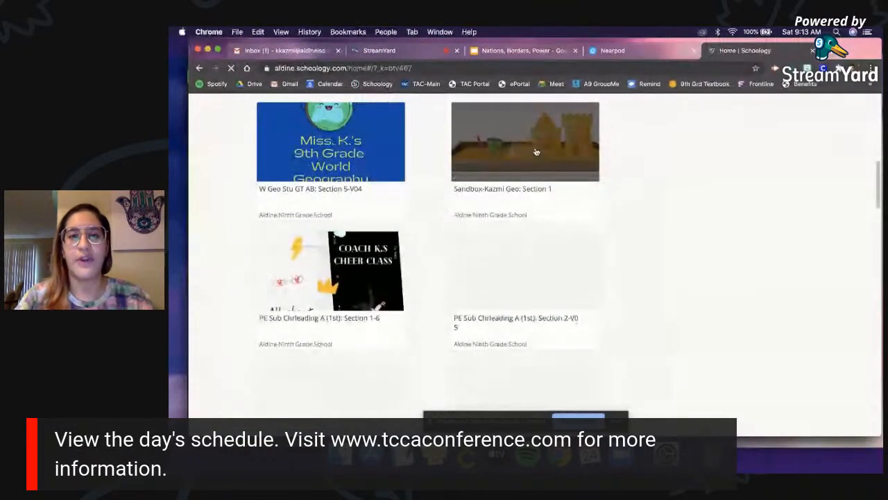
{"action": "left_click", "coordinate": [559, 227]}
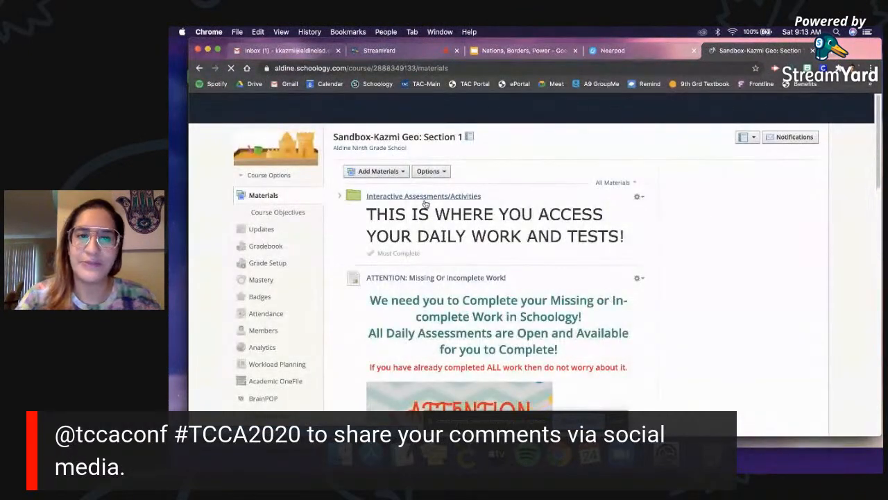
{"action": "left_click", "coordinate": [426, 197]}
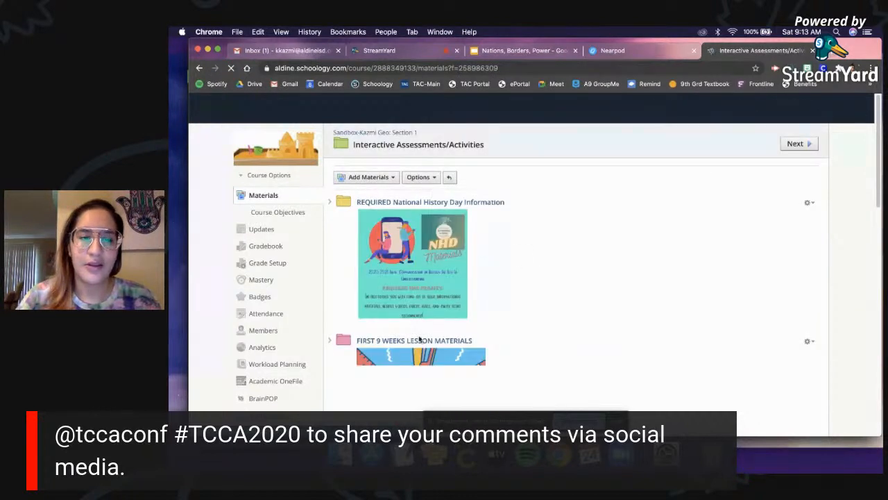
Add a new page to the Interactive Assessments/Activities folder and paste the copied Nearpod embed code into its HTML source.
{"action": "scroll", "coordinate": [430, 345], "scroll_direction": "down", "scroll_amount": 1}
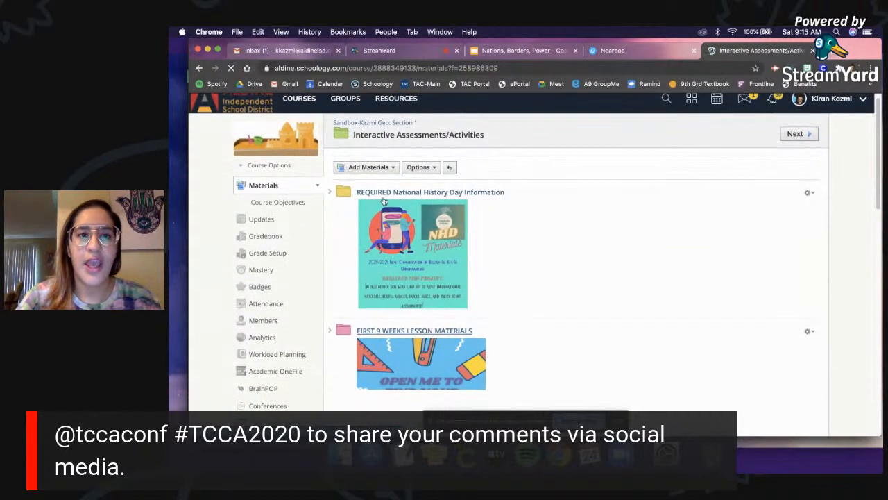
{"action": "left_click", "coordinate": [374, 168]}
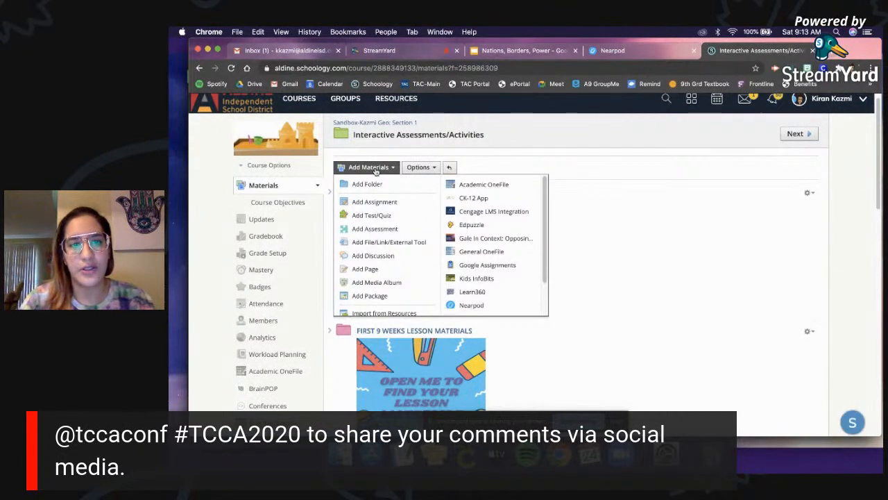
{"action": "left_click", "coordinate": [373, 272]}
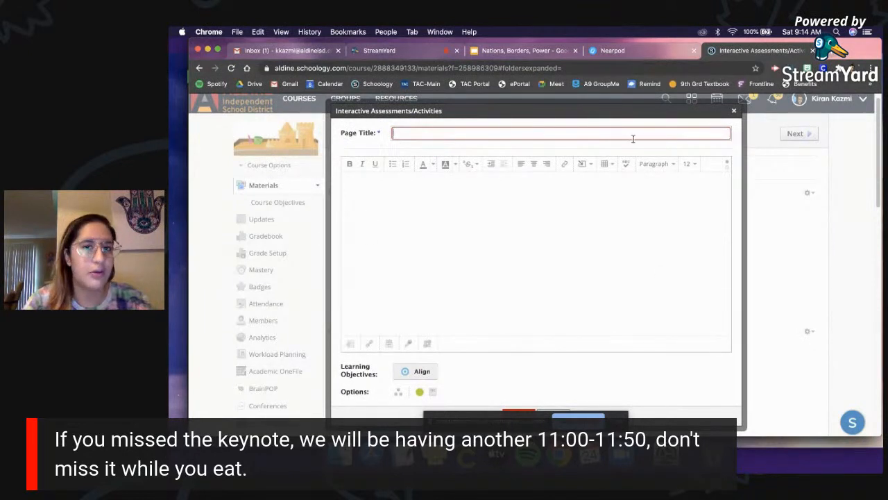
{"action": "left_click", "coordinate": [727, 165]}
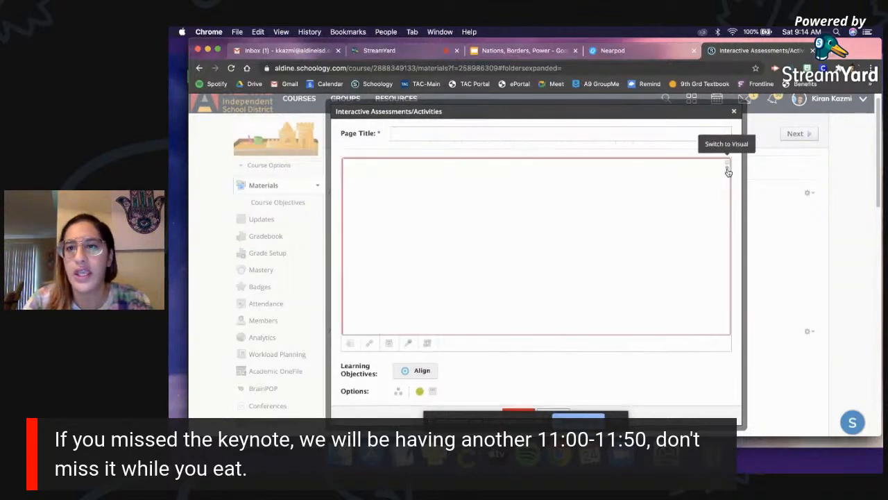
{"action": "right_click", "coordinate": [456, 204]}
{"action": "left_click", "coordinate": [475, 266]}
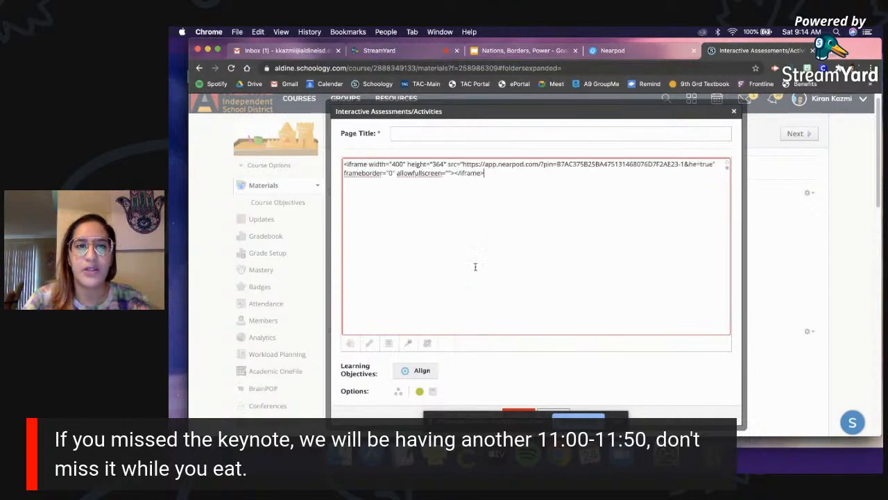
Title the page Nearpod and create it in the folder.
{"action": "left_click", "coordinate": [434, 132]}
{"action": "type", "text": "Nearpod"}
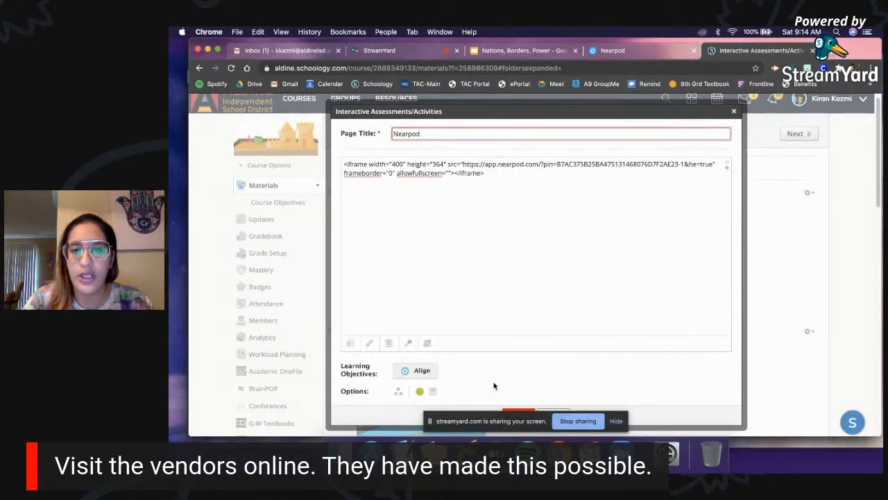
{"action": "left_click", "coordinate": [525, 413]}
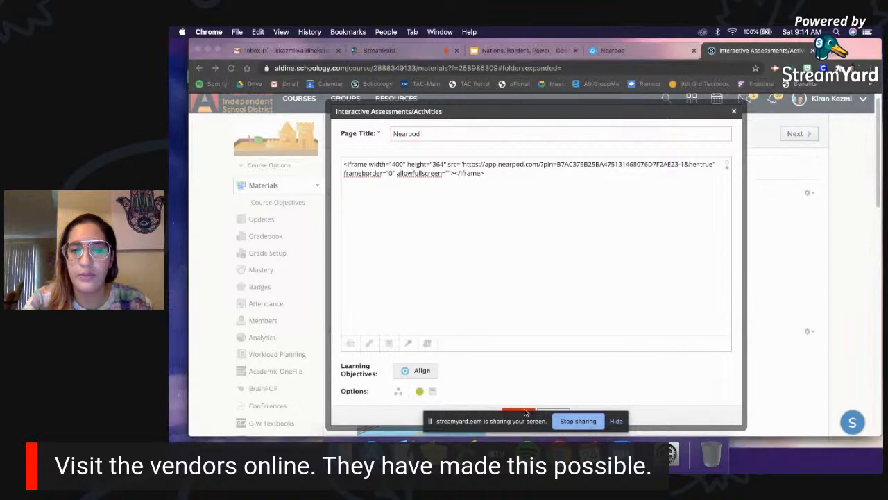
{"action": "scroll", "coordinate": [551, 351], "scroll_direction": "down", "scroll_amount": 2}
{"action": "left_click", "coordinate": [517, 376]}
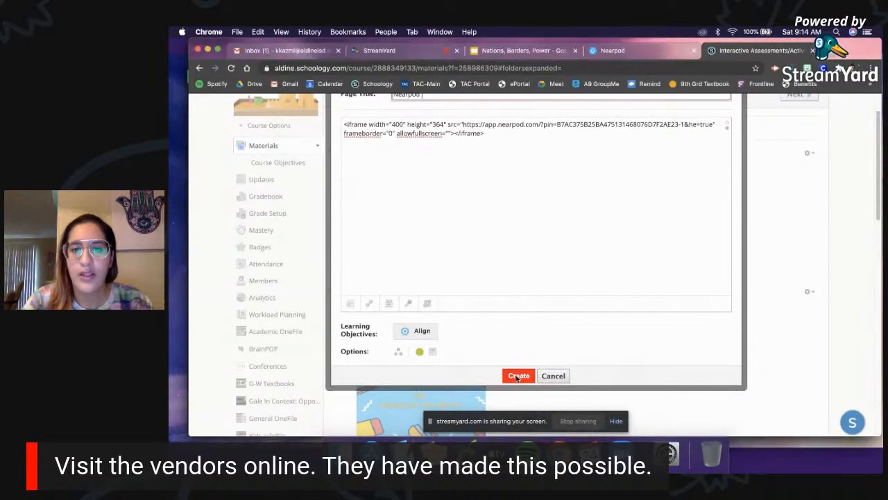
{"action": "left_click", "coordinate": [517, 375]}
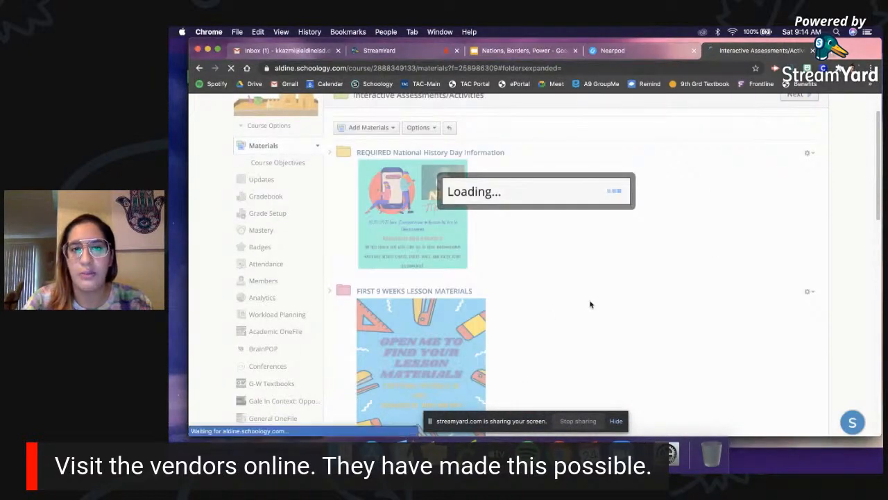
Open the new Nearpod page listed after the Fourth 9 Weeks Lesson Materials folder.
{"action": "scroll", "coordinate": [591, 304], "scroll_direction": "down", "scroll_amount": 10}
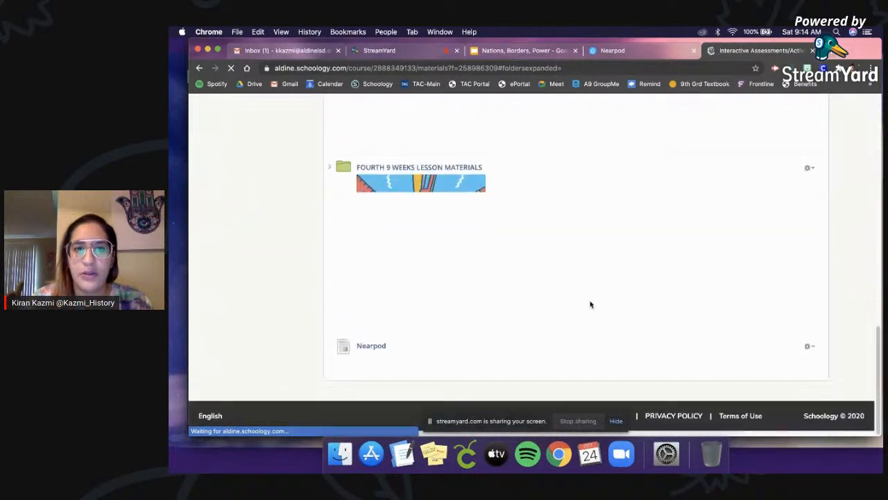
{"action": "left_click", "coordinate": [366, 348]}
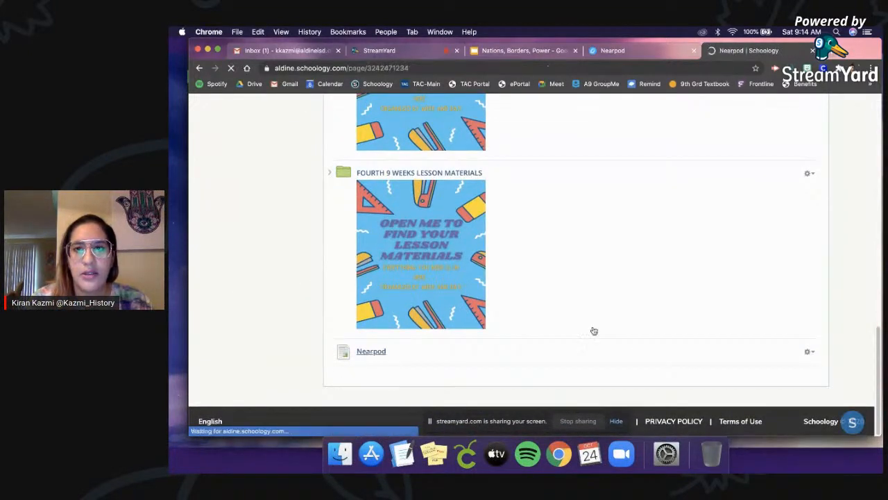
Edit the Nearpod page to make the embedded lesson frame wider and taller, and save the changes.
{"action": "scroll", "coordinate": [692, 222], "scroll_direction": "down", "scroll_amount": 3}
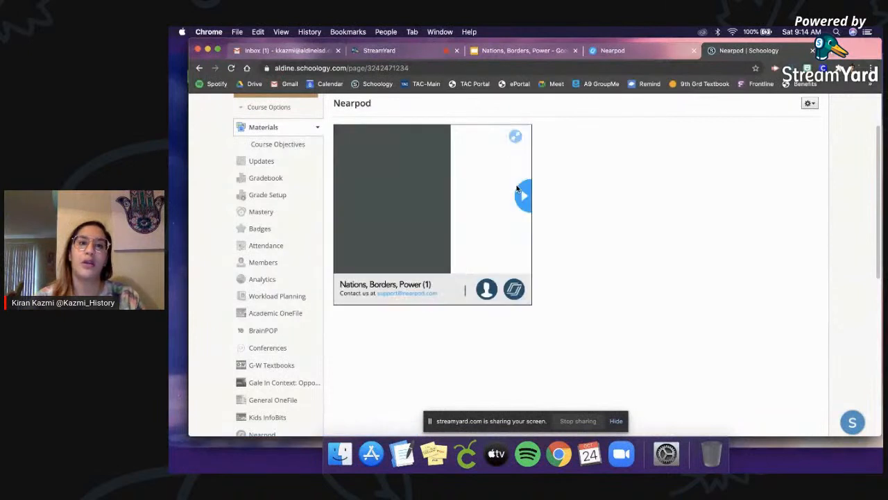
{"action": "left_click", "coordinate": [810, 106]}
{"action": "left_click", "coordinate": [791, 119]}
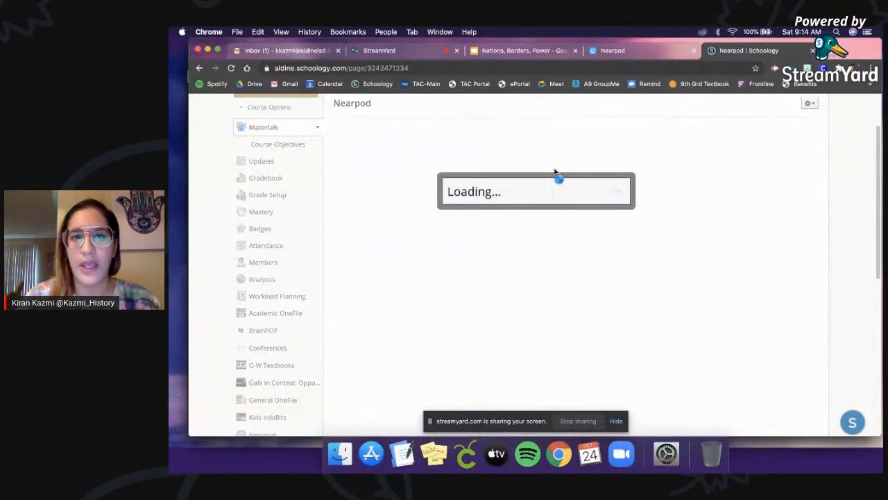
{"action": "left_click", "coordinate": [511, 238]}
{"action": "left_click_drag", "start_coordinate": [545, 266], "coordinate": [717, 274]}
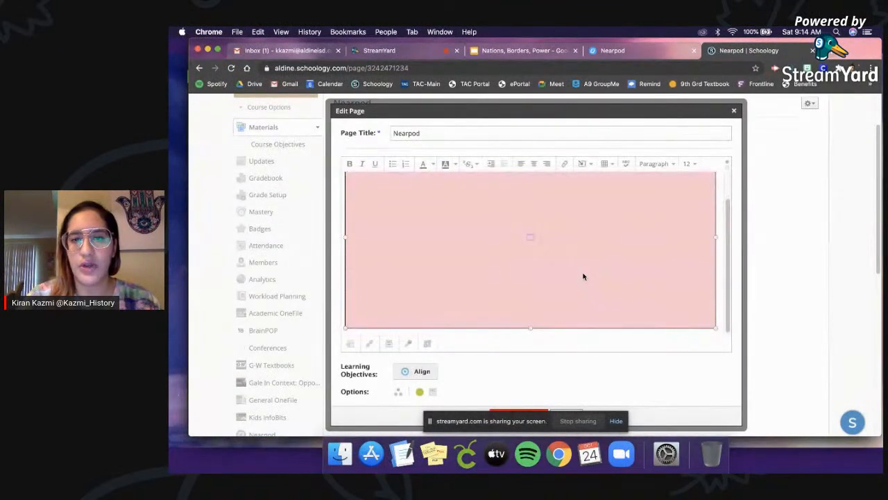
{"action": "left_click_drag", "start_coordinate": [530, 328], "coordinate": [535, 381]}
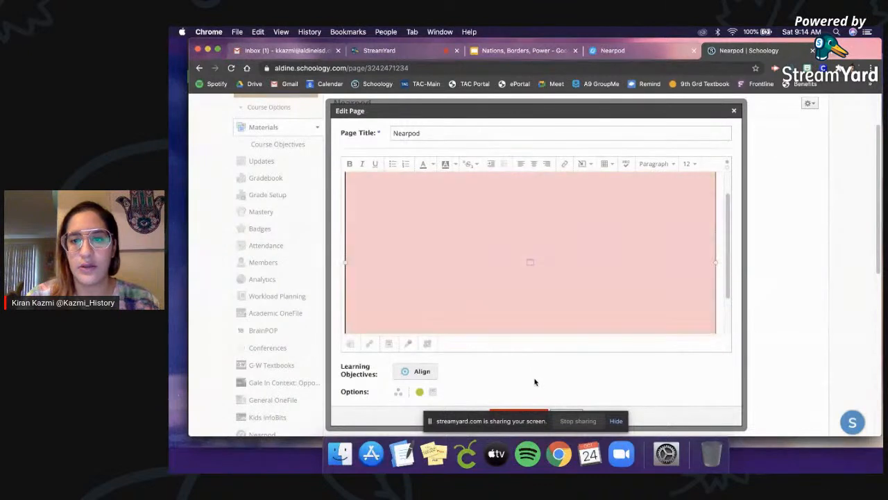
{"action": "scroll", "coordinate": [520, 392], "scroll_direction": "down", "scroll_amount": 2}
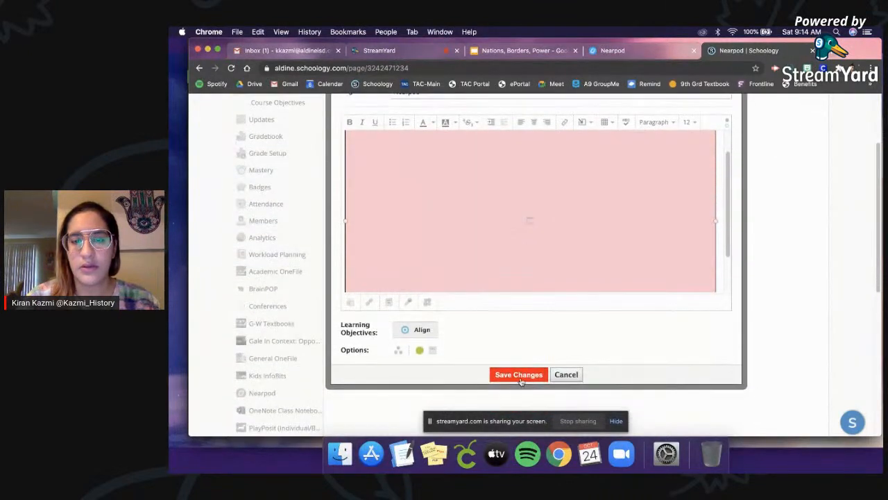
{"action": "left_click", "coordinate": [518, 374]}
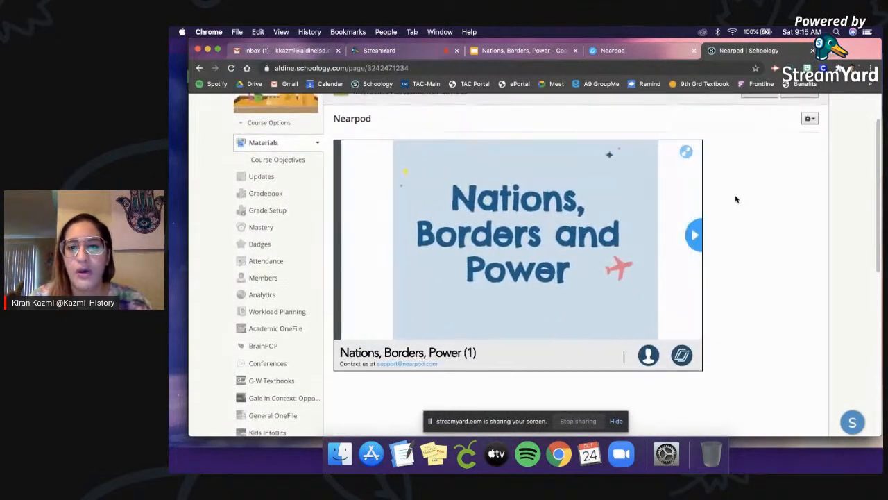
Advance the embedded lesson to the yellow "Who Decided on Texas' Borders?" slide.
{"action": "left_click", "coordinate": [697, 234]}
{"action": "left_click", "coordinate": [696, 234]}
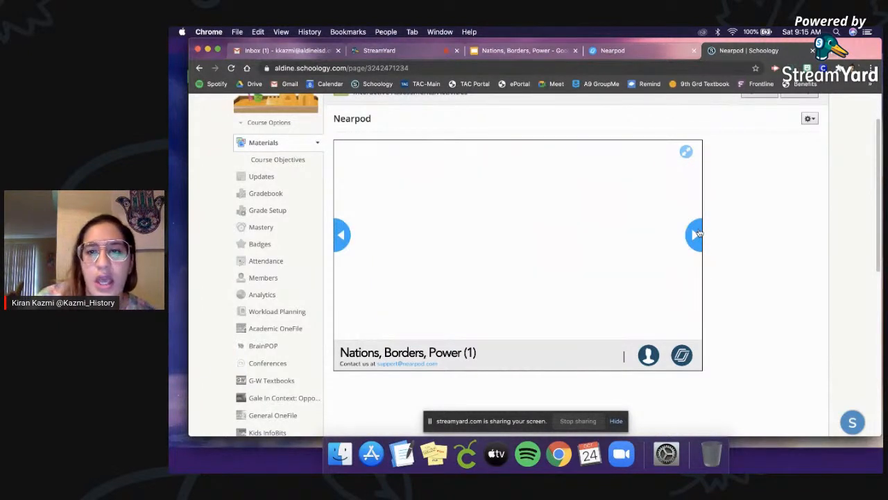
{"action": "left_click", "coordinate": [696, 234]}
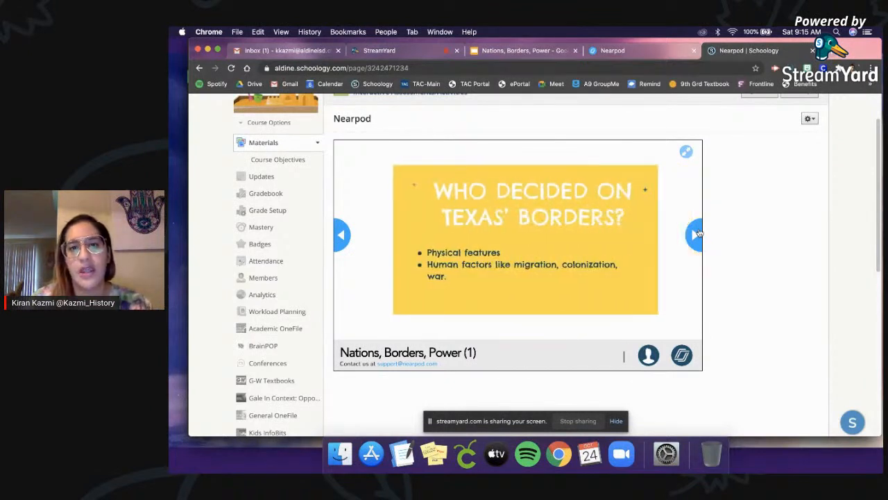
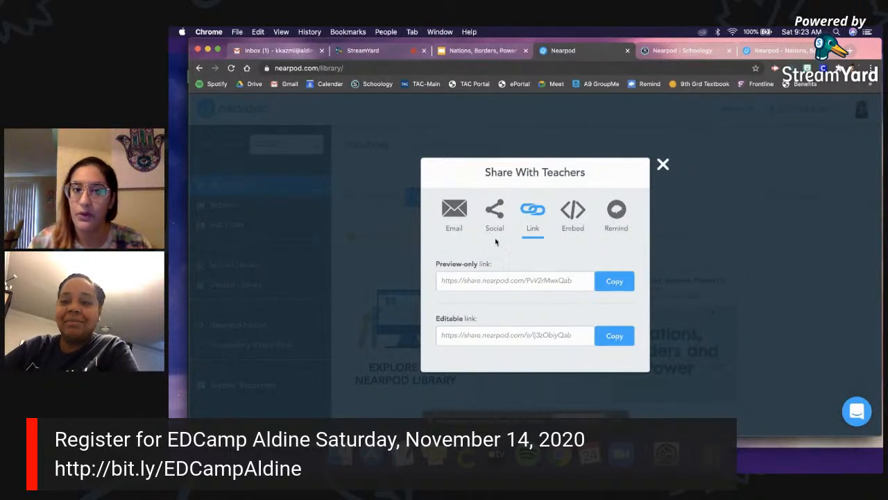
Review the email, social, link and embed options for sharing the lesson with teachers, turn off the editable copy for email, and close the sharing dialog.
{"action": "left_click", "coordinate": [455, 214]}
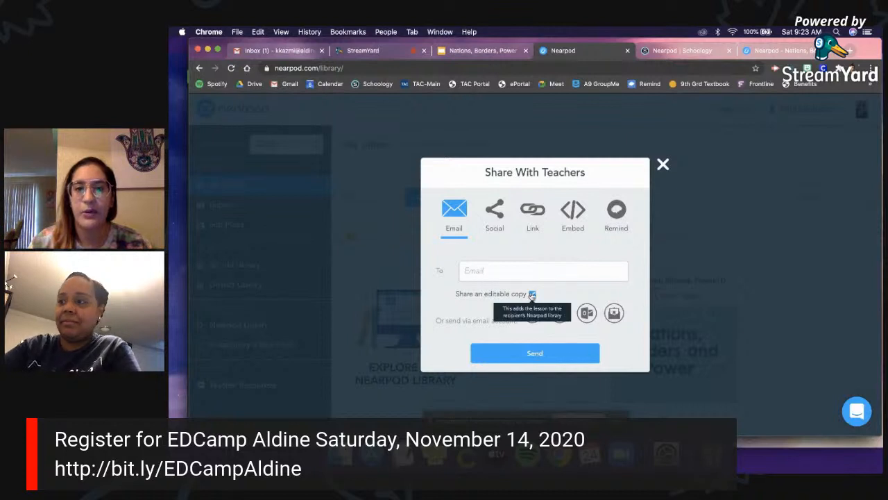
{"action": "left_click", "coordinate": [532, 295]}
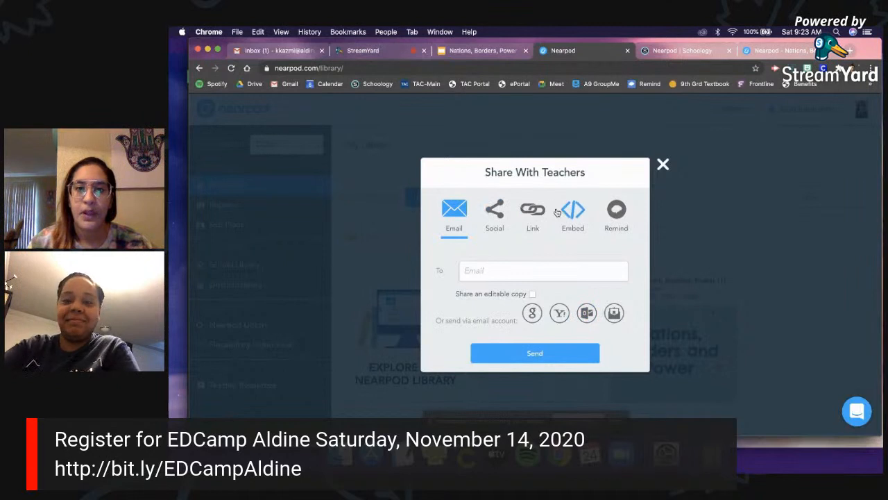
{"action": "left_click", "coordinate": [498, 214]}
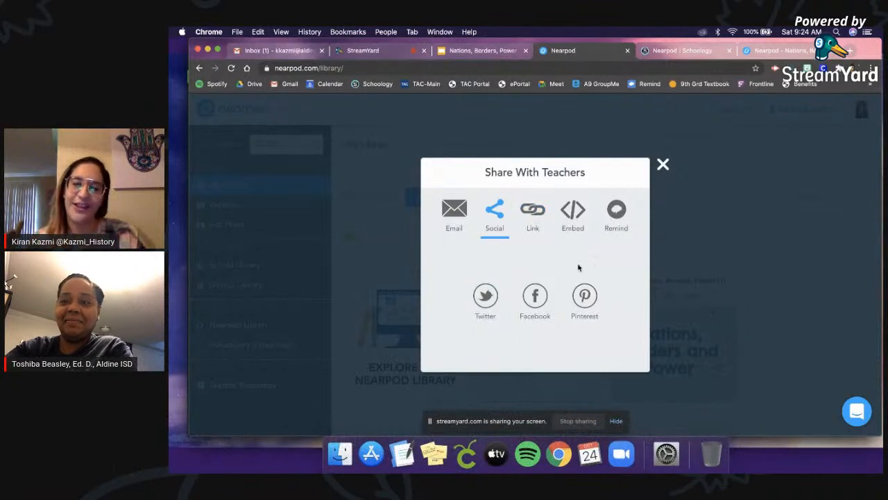
{"action": "left_click", "coordinate": [532, 215]}
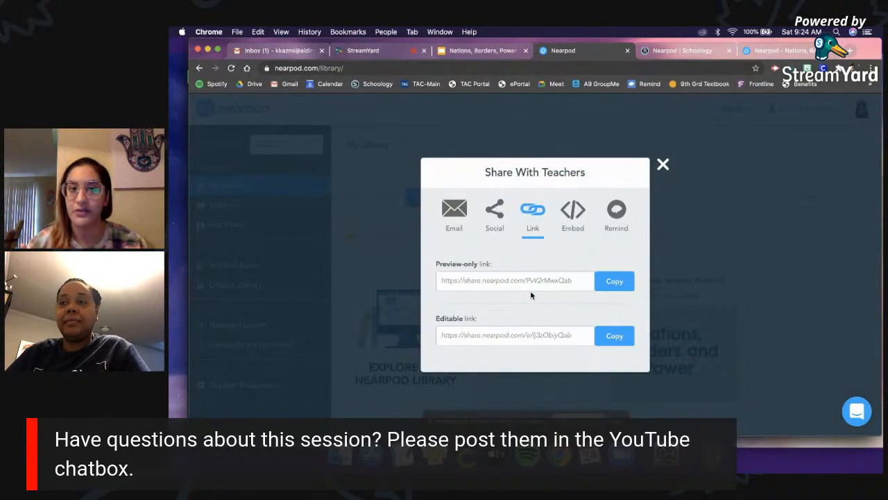
{"action": "left_click", "coordinate": [577, 214]}
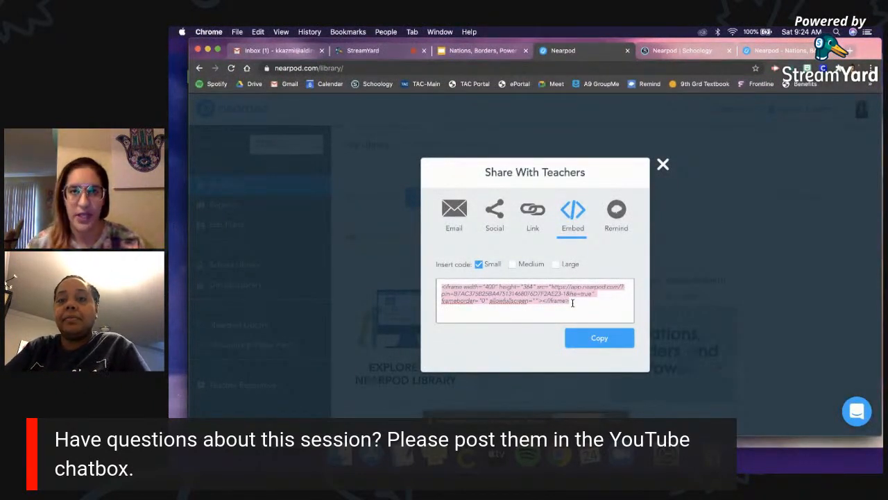
{"action": "left_click", "coordinate": [533, 208]}
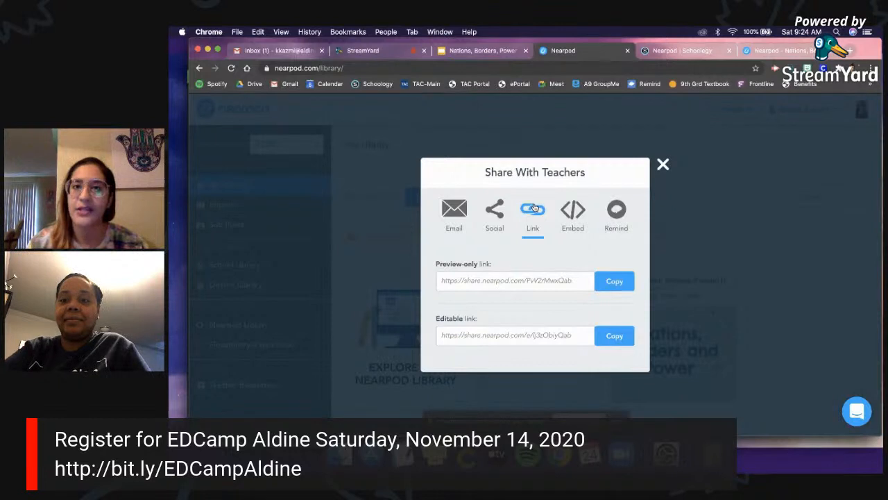
{"action": "left_click", "coordinate": [573, 210]}
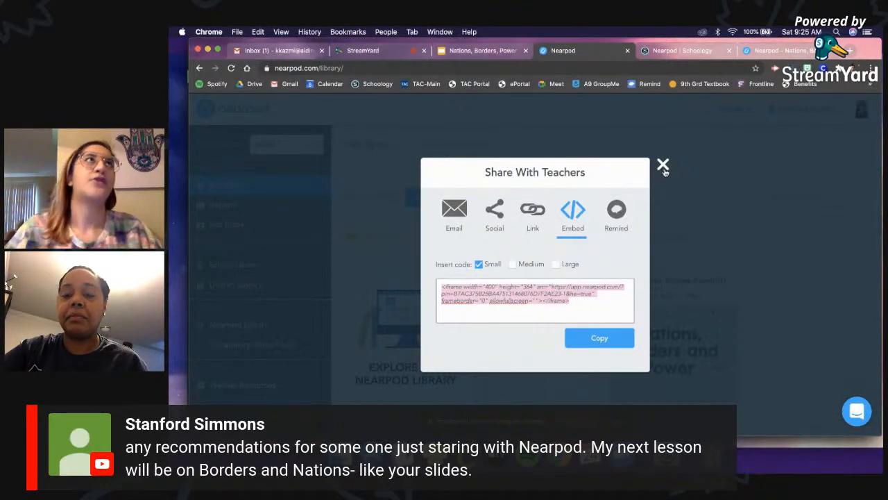
{"action": "left_click", "coordinate": [663, 166]}
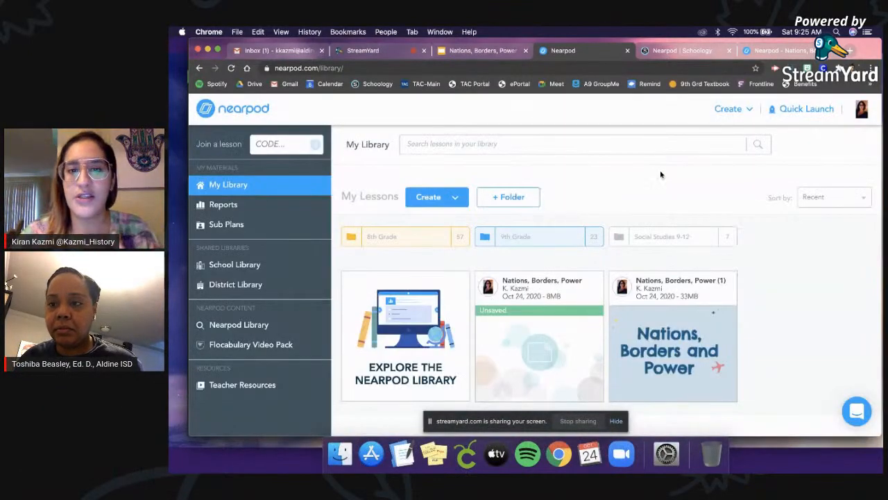
Open the unsaved Nations, Borders, Power lesson in My Library for editing.
{"action": "mouse_move", "coordinate": [640, 359]}
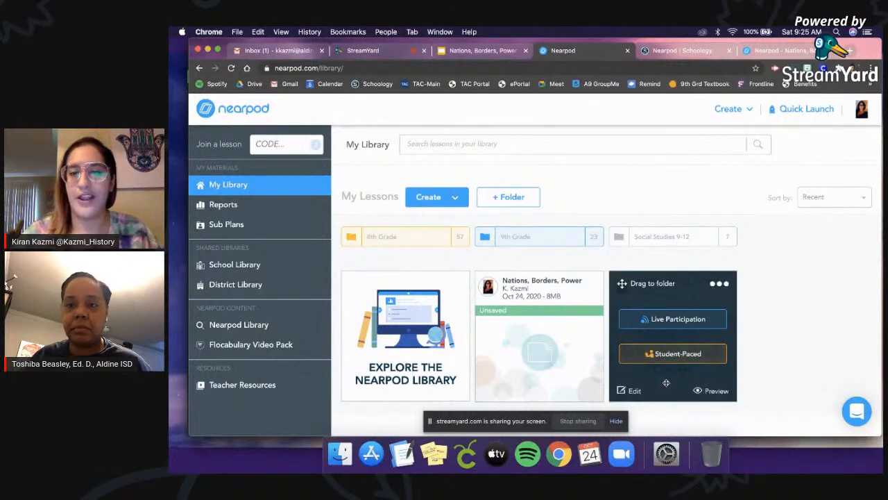
{"action": "mouse_move", "coordinate": [560, 354]}
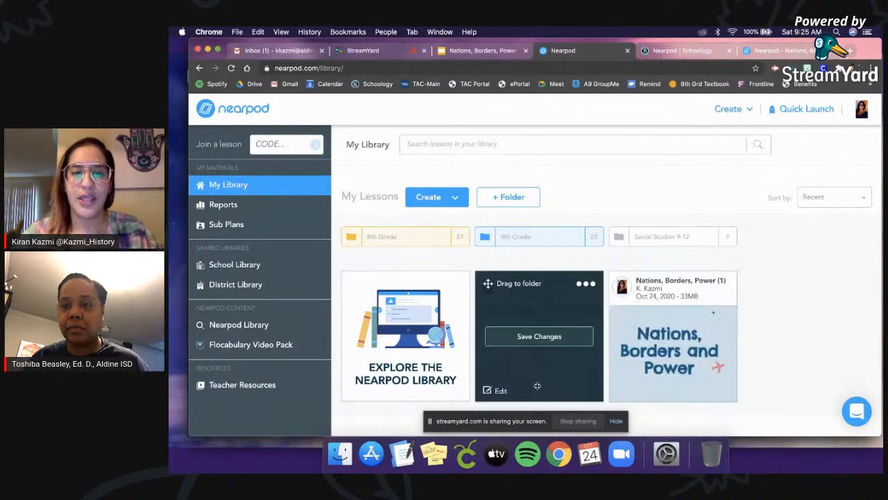
{"action": "left_click", "coordinate": [501, 395]}
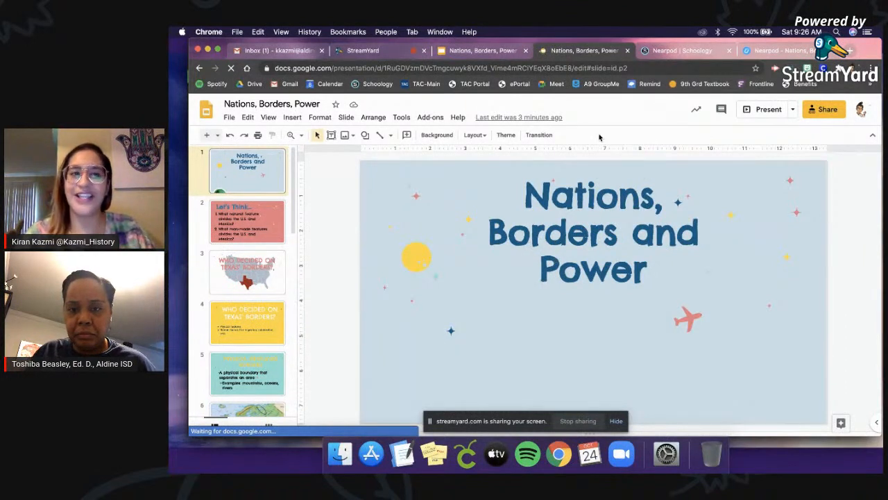
Return to the Nearpod page in Schoology and advance the embedded lesson to the Political Borders slide with the Google Earth link.
{"action": "left_click", "coordinate": [656, 50]}
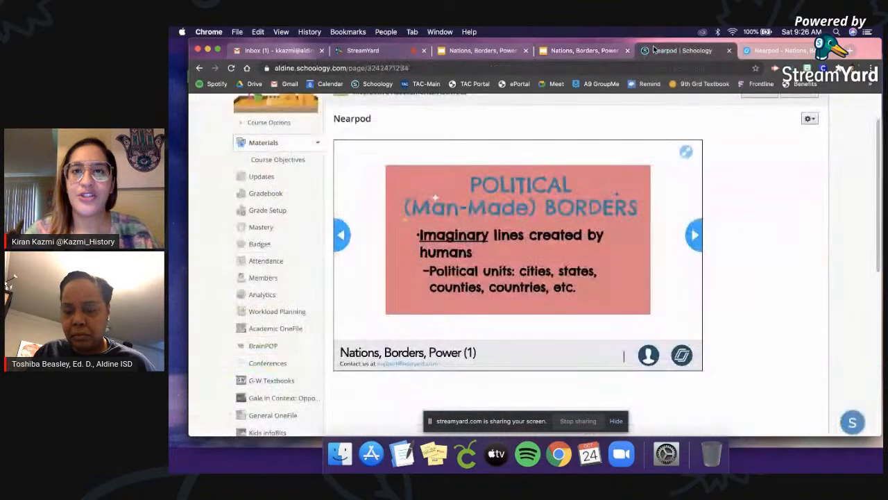
{"action": "left_click", "coordinate": [694, 237]}
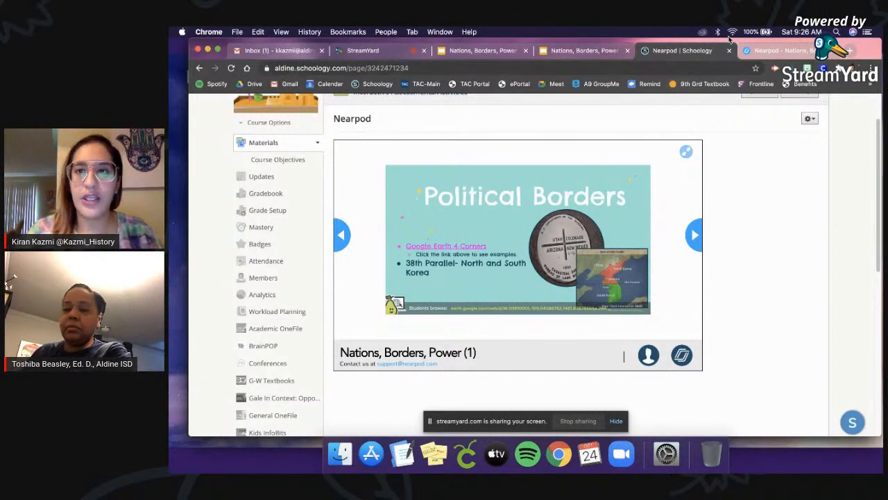
Switch to the open Nearpod presentation of the lesson and exit it, confirming the departure.
{"action": "left_click", "coordinate": [764, 53]}
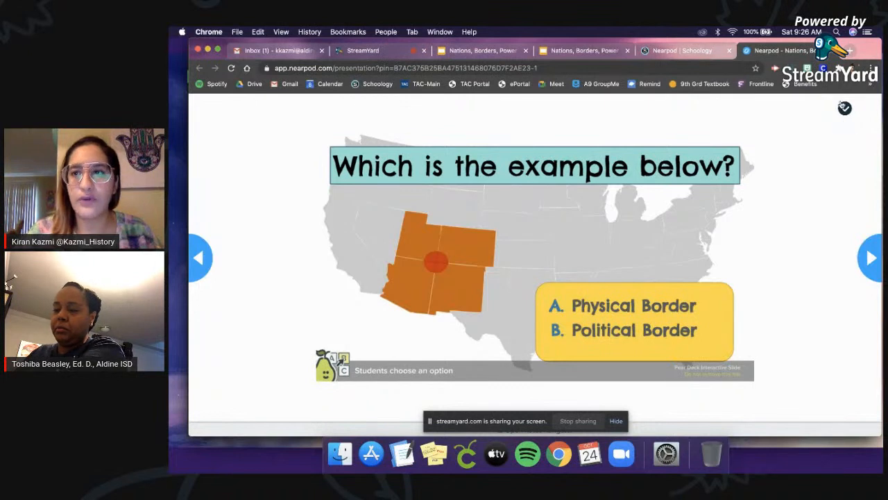
{"action": "mouse_move", "coordinate": [844, 107]}
{"action": "left_click", "coordinate": [845, 182]}
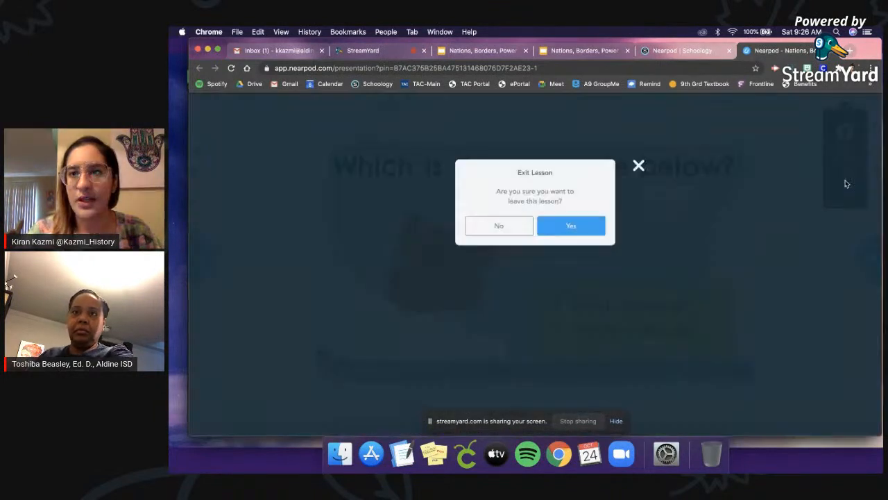
{"action": "left_click", "coordinate": [562, 227]}
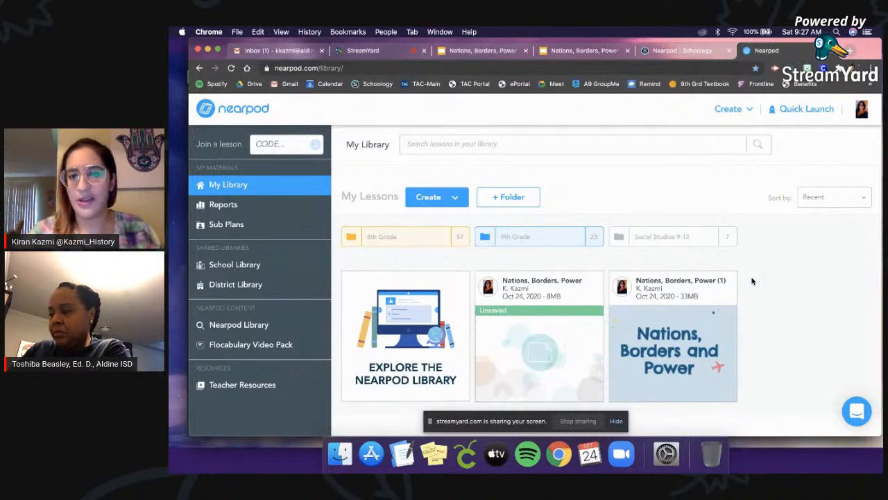
Open the Nations, Borders, Power (1) lesson for editing and open its first slide in the slide editor.
{"action": "mouse_move", "coordinate": [725, 284]}
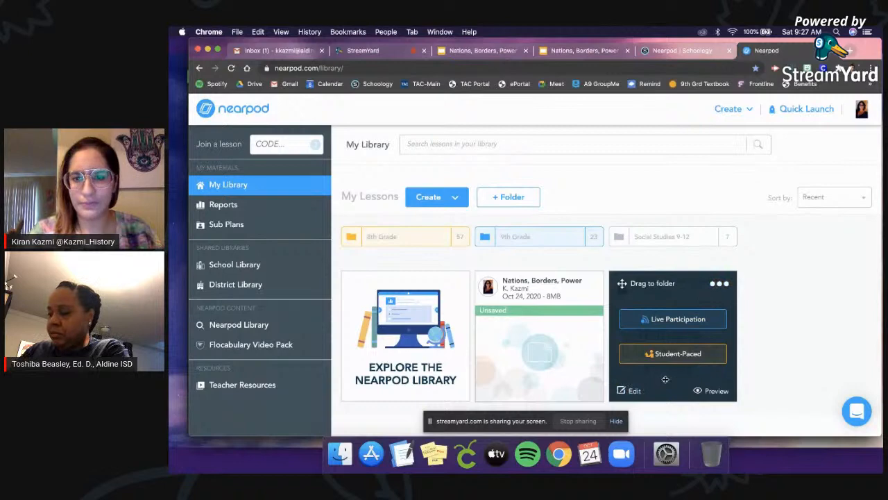
{"action": "left_click", "coordinate": [634, 392]}
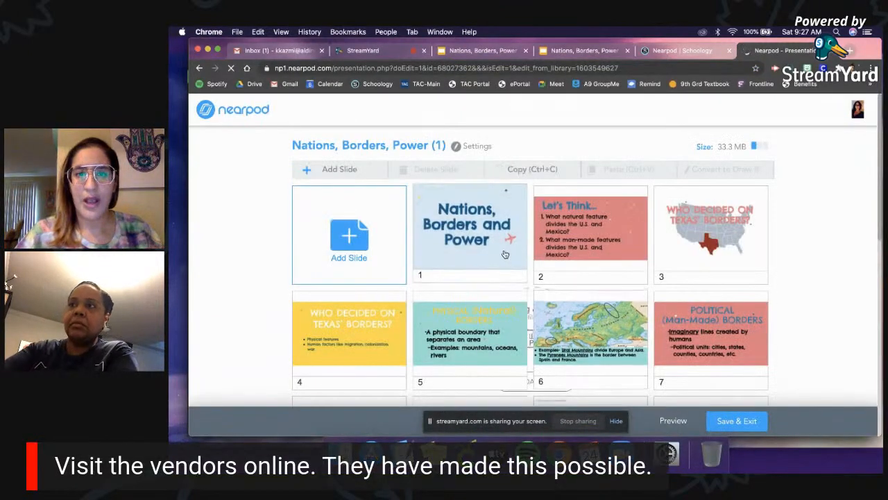
{"action": "double_click", "coordinate": [504, 252]}
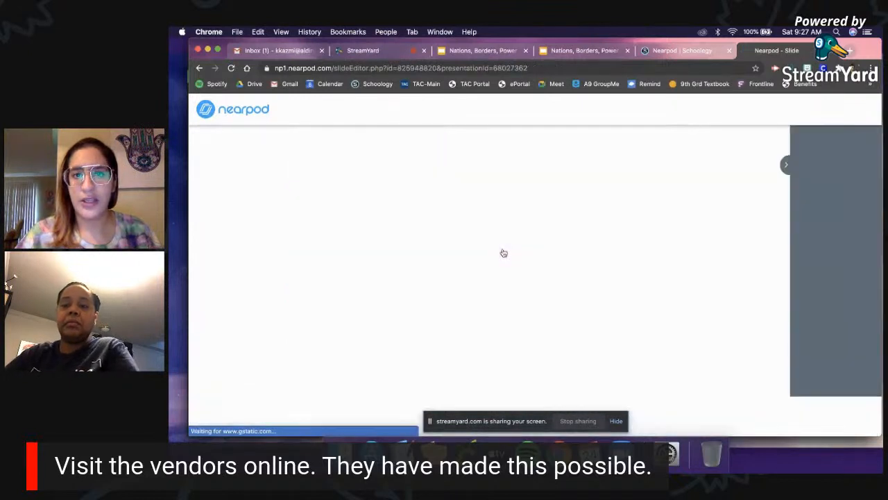